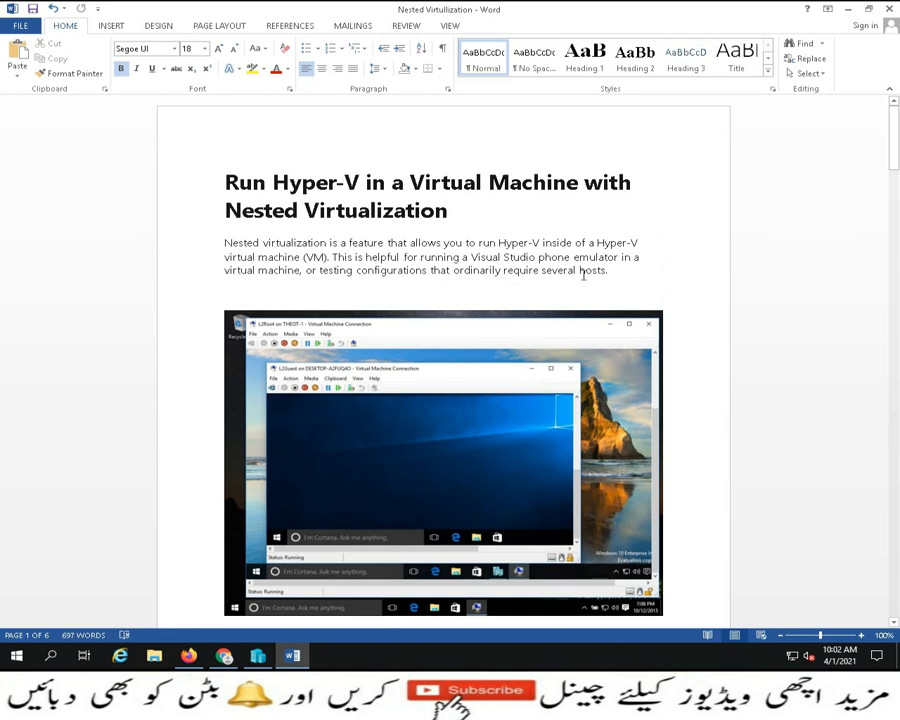
Step: Review the Prerequisites section of the document, highlighting the VM configuration version 8.0 and Intel VT-x requirements
scroll(583, 341, down, 7)
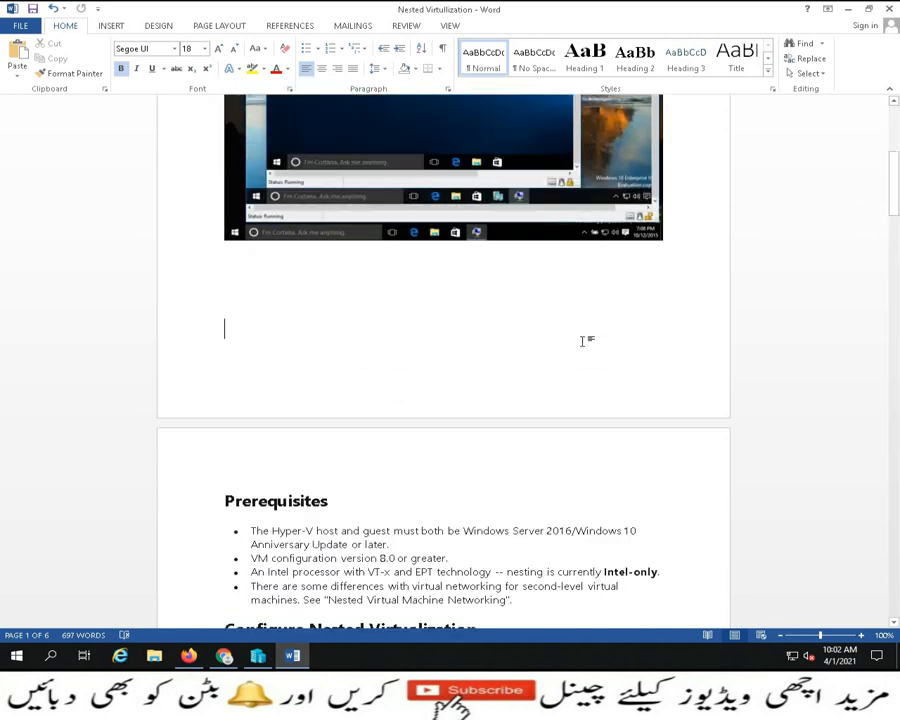
scroll(583, 341, down, 1)
scroll(583, 341, down, 2)
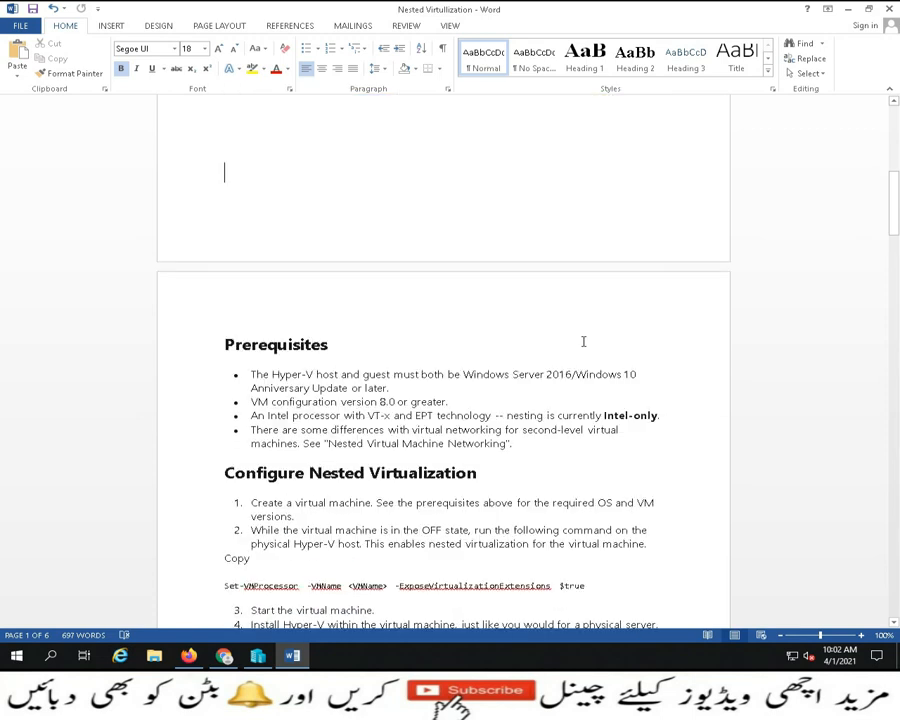
scroll(583, 341, down, 1)
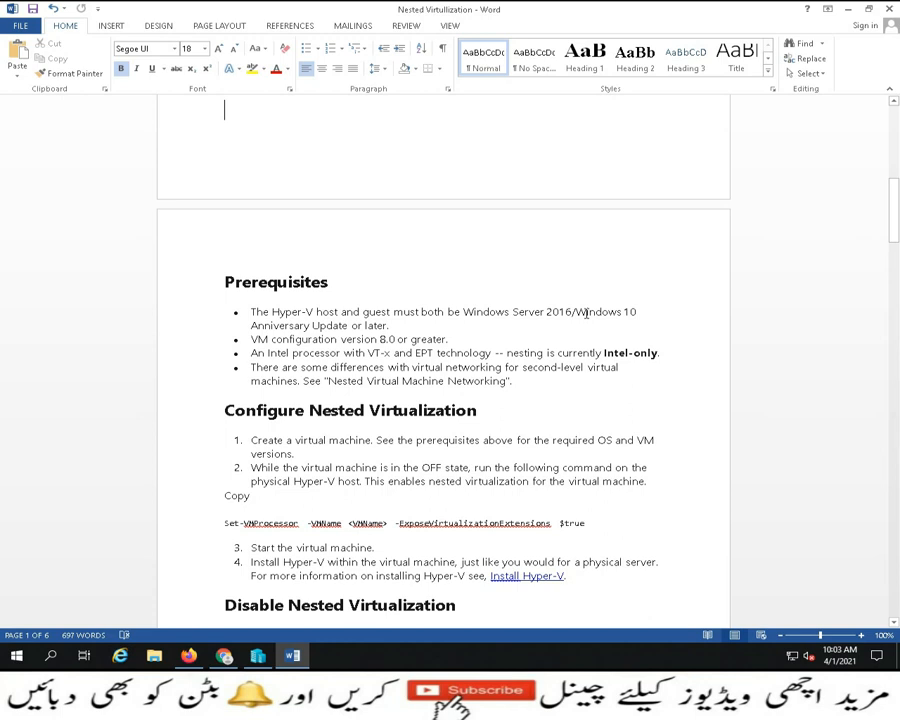
drag(254, 340, 440, 342)
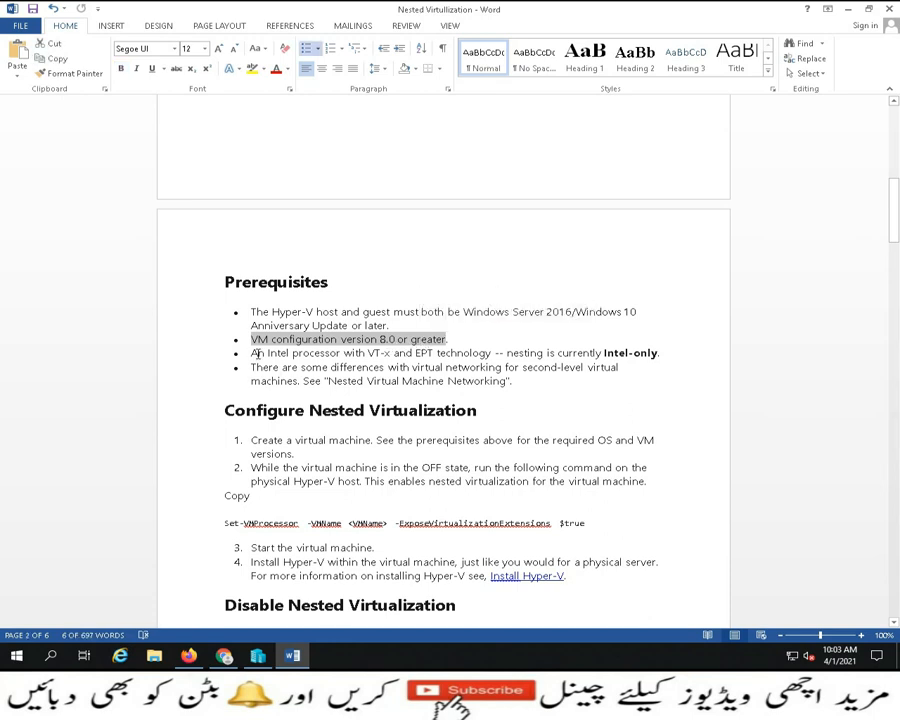
click(344, 354)
shift+click(413, 354)
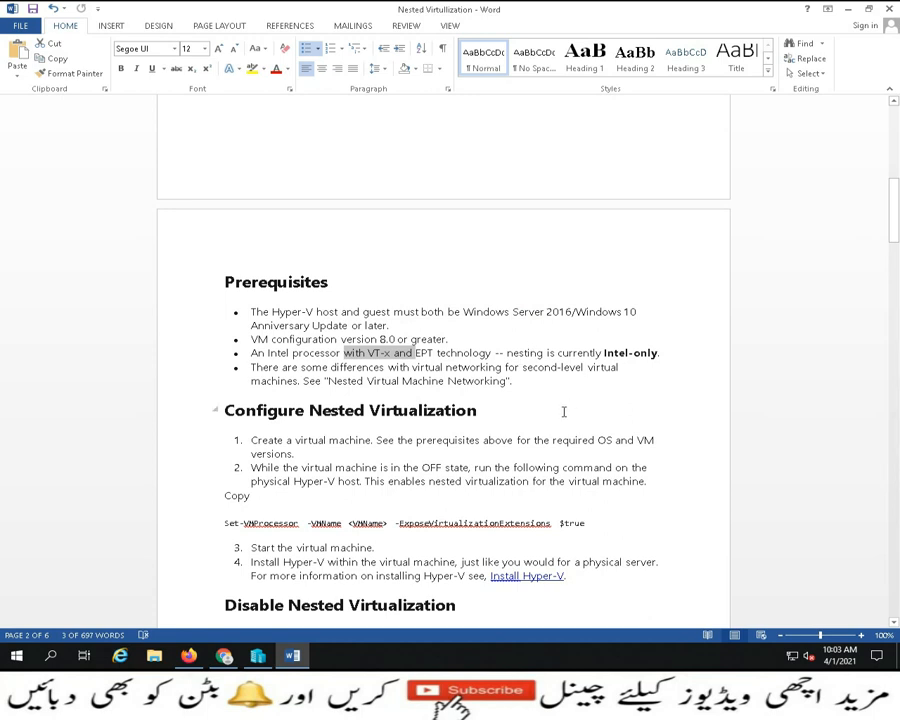
Step: Review the Configure Nested Virtualization instructions, highlighting the Set-VMProcessor command and the requirement that the virtual machine be off
click(451, 408)
scroll(451, 390, down, 3)
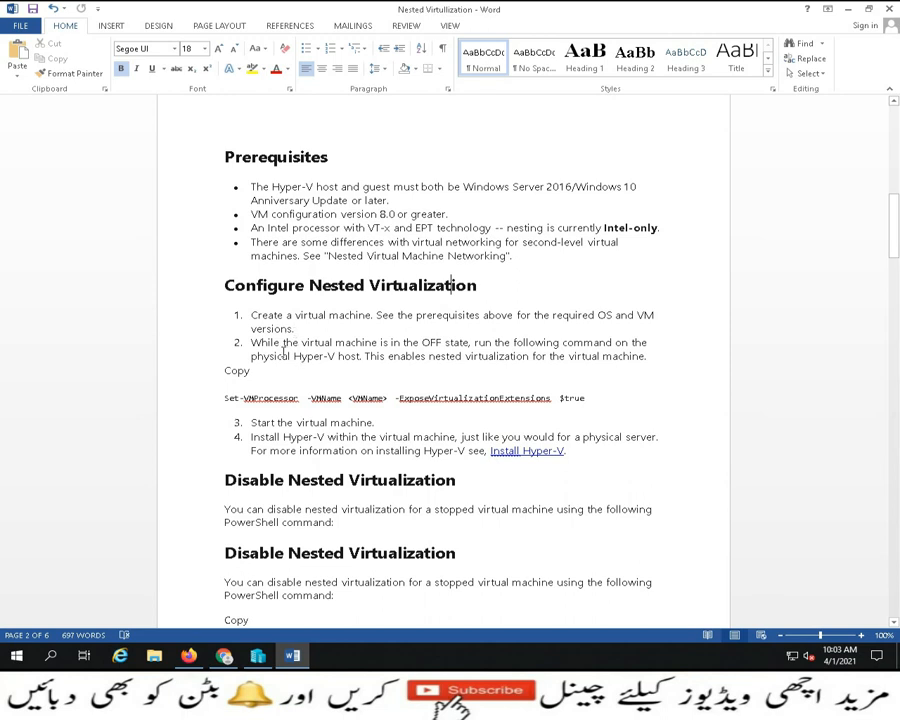
drag(220, 398, 562, 404)
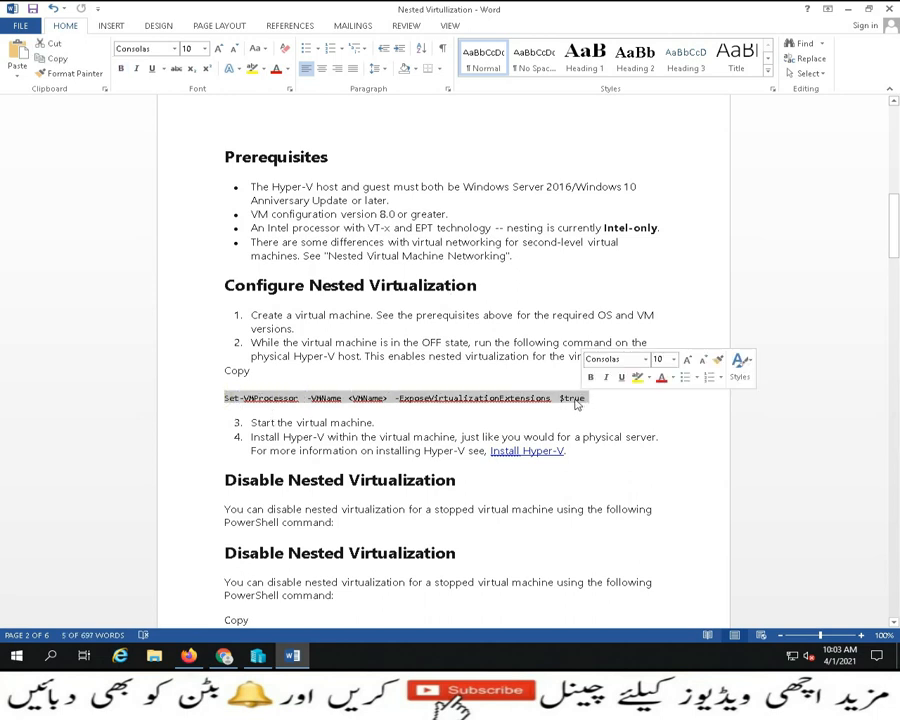
click(335, 342)
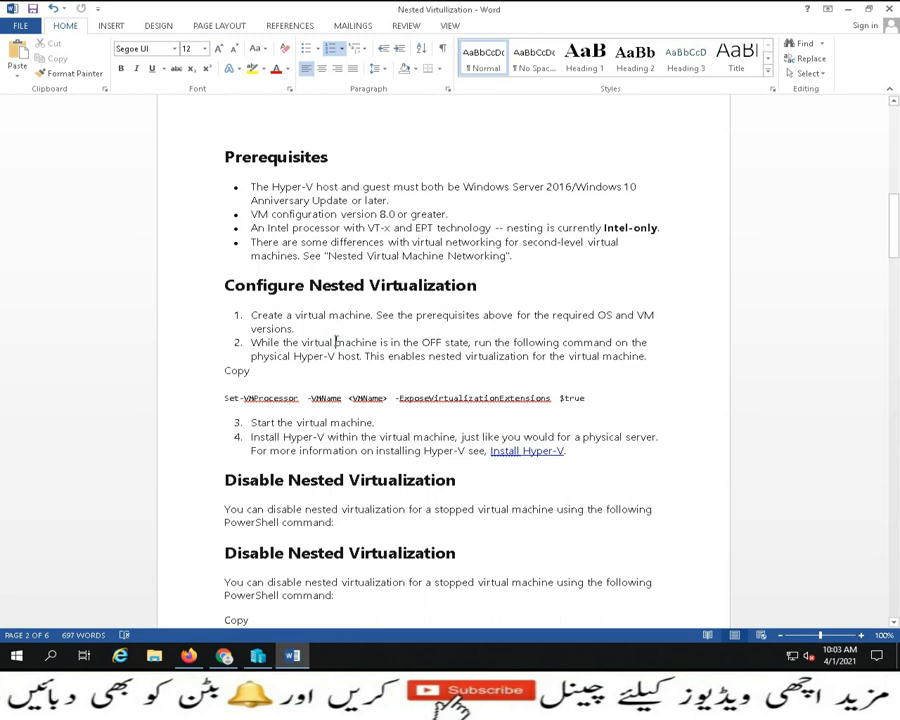
drag(253, 343, 474, 343)
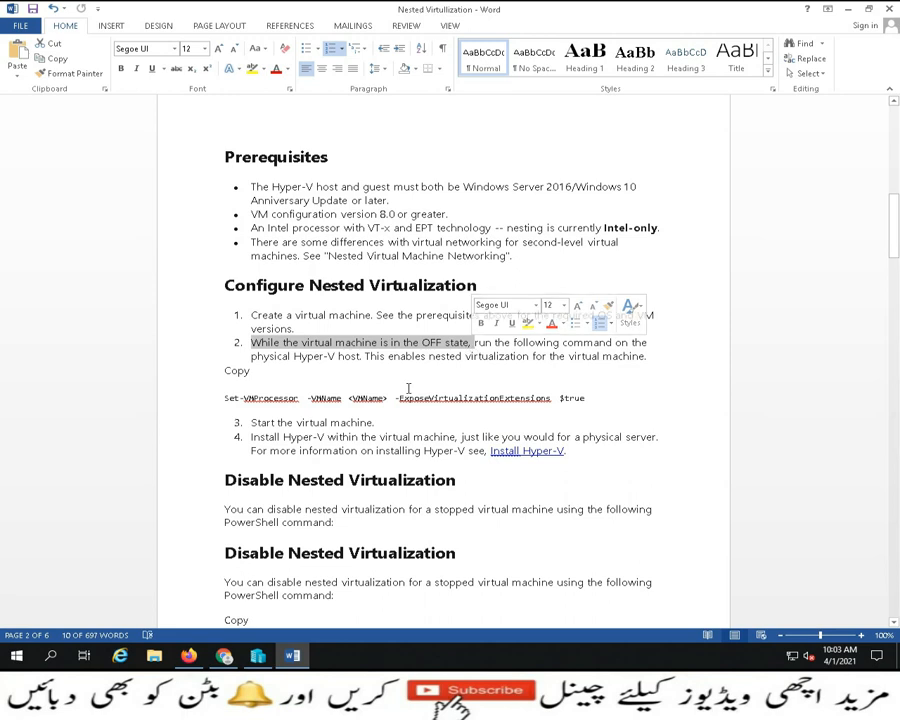
Step: Switch to Hyper-V Manager and check the nested virtual machine's state and configuration version
click(257, 655)
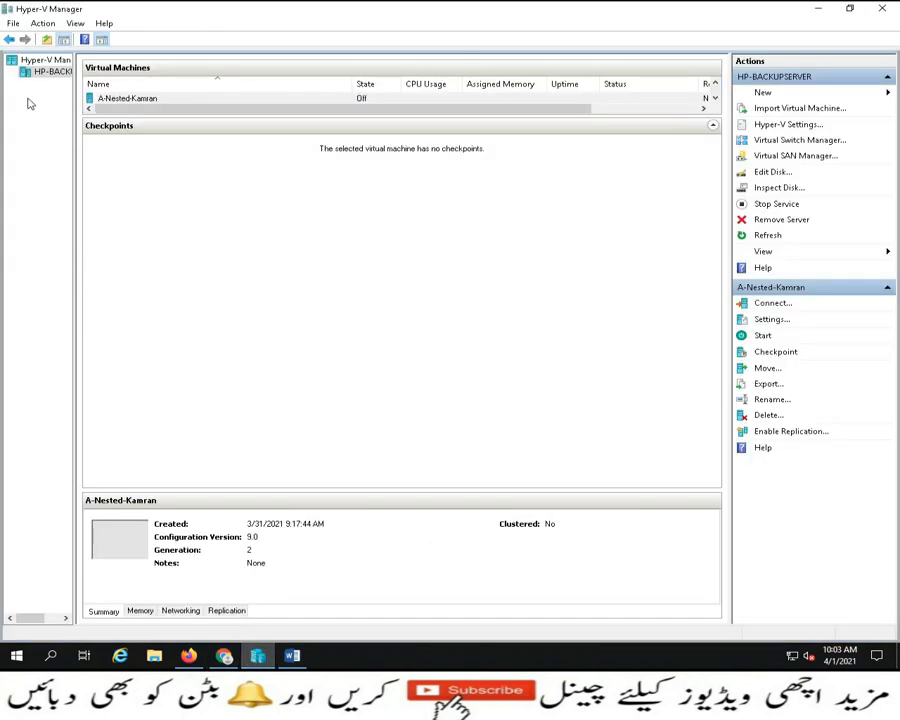
click(129, 97)
click(133, 145)
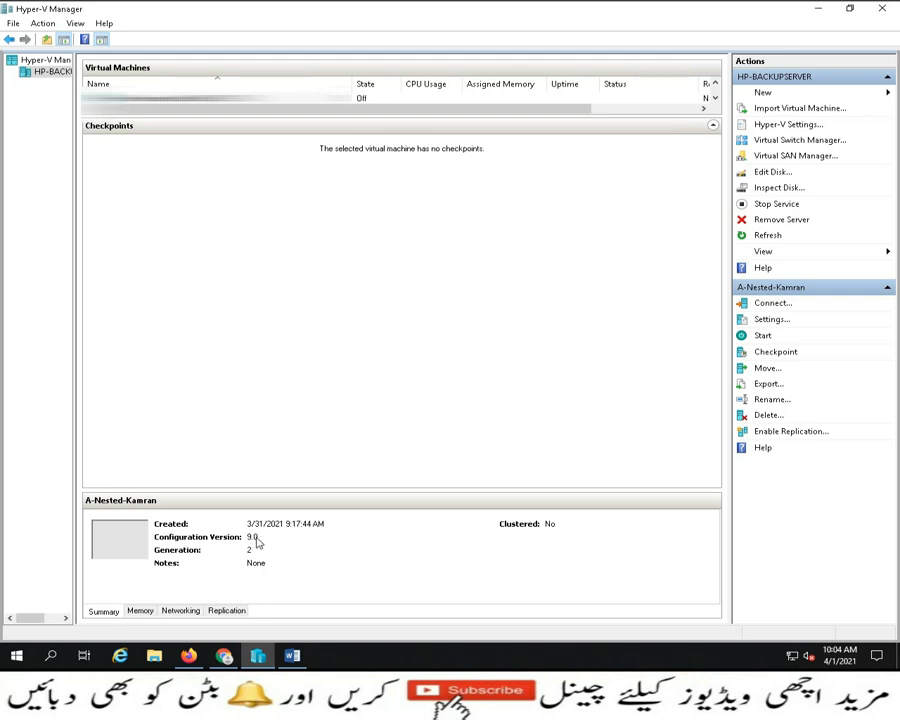
Step: Start the nested virtual machine, connect to its console, and minimize Hyper-V Manager and the Word document
right_click(148, 101)
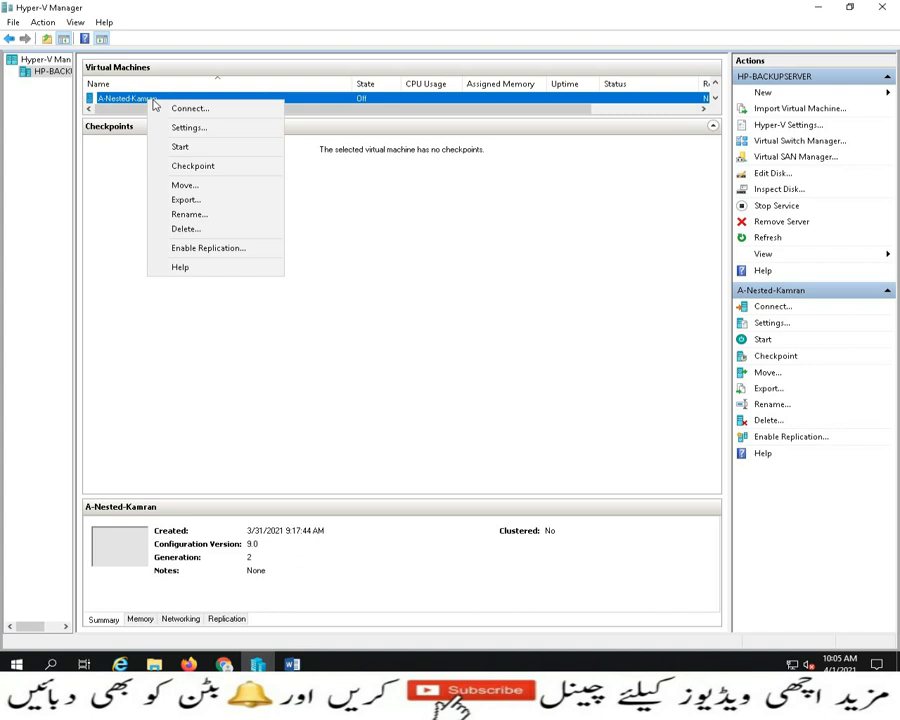
click(177, 148)
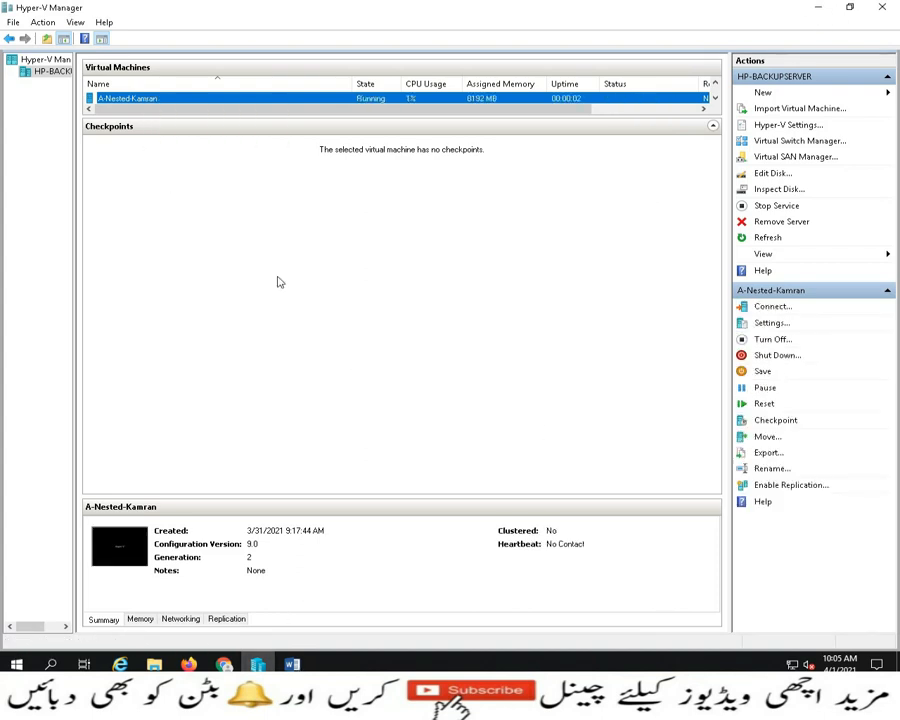
right_click(267, 100)
click(300, 108)
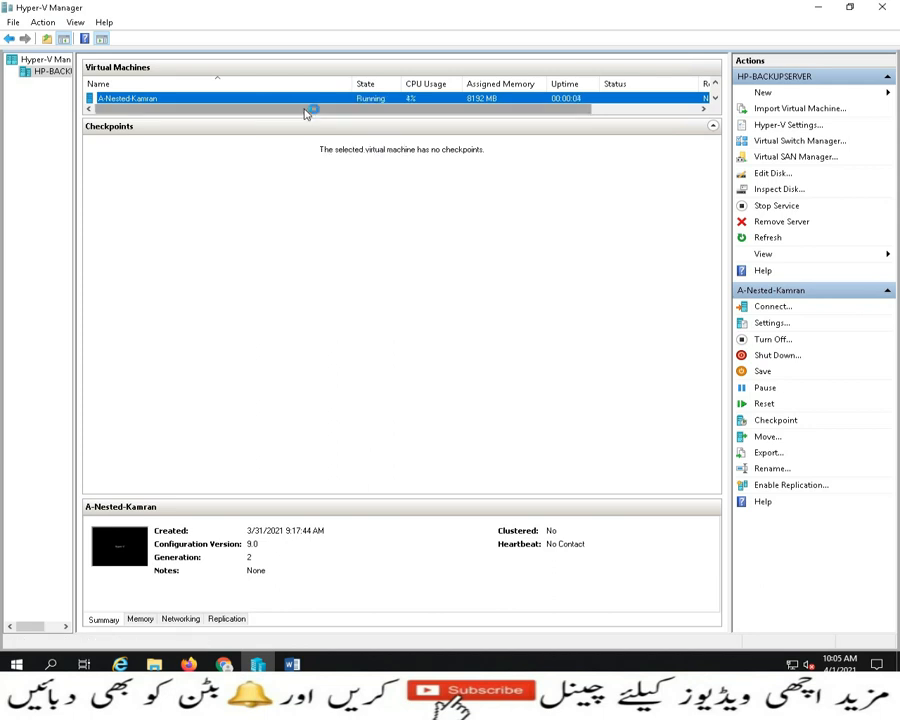
click(818, 9)
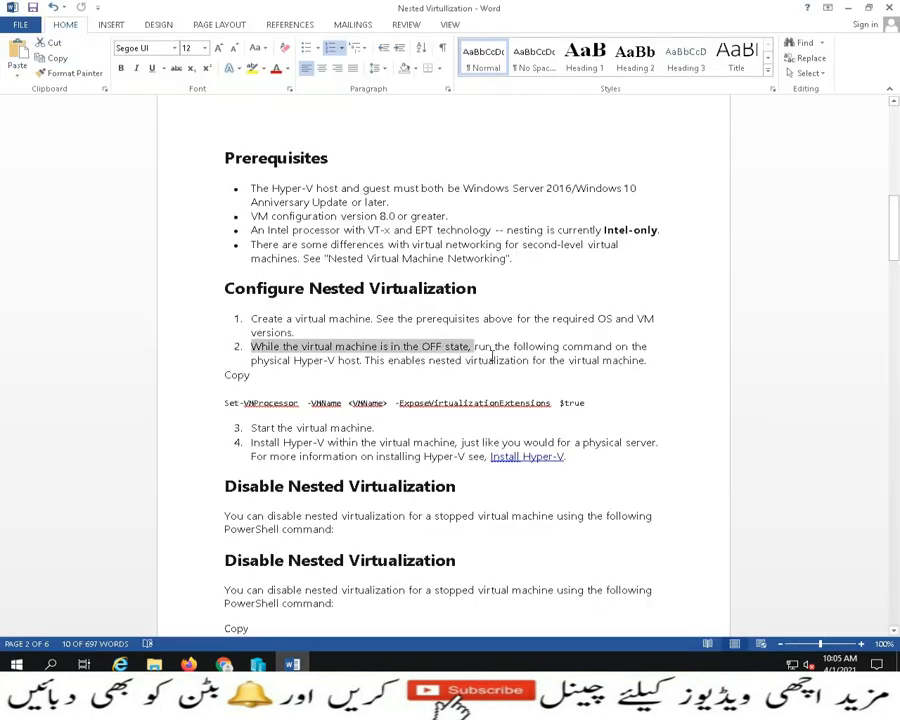
click(841, 12)
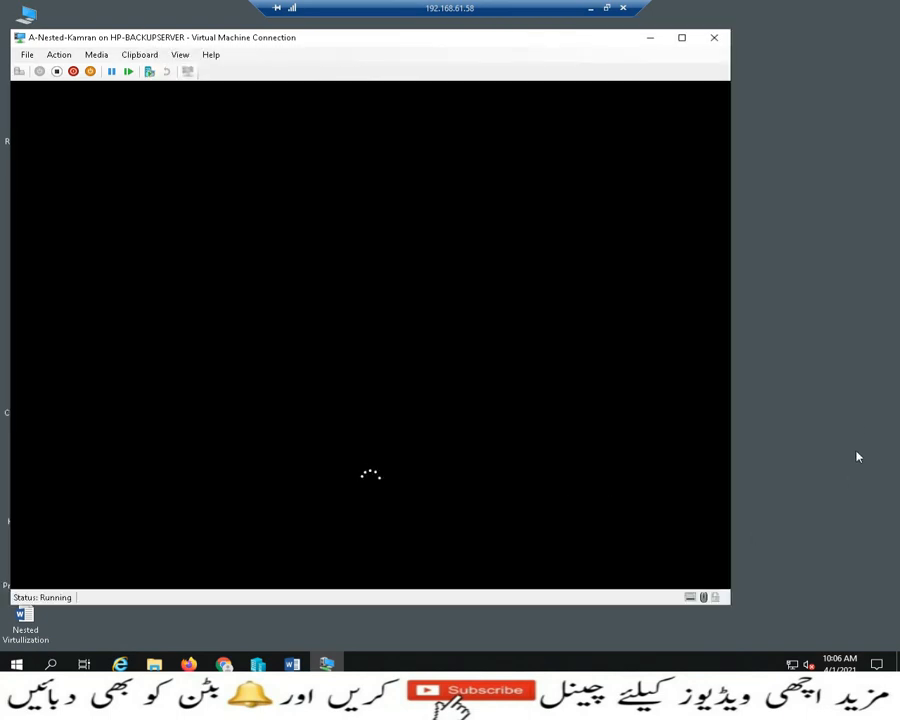
Step: Unlock the virtual machine and sign in as Administrator with the account password
click(844, 435)
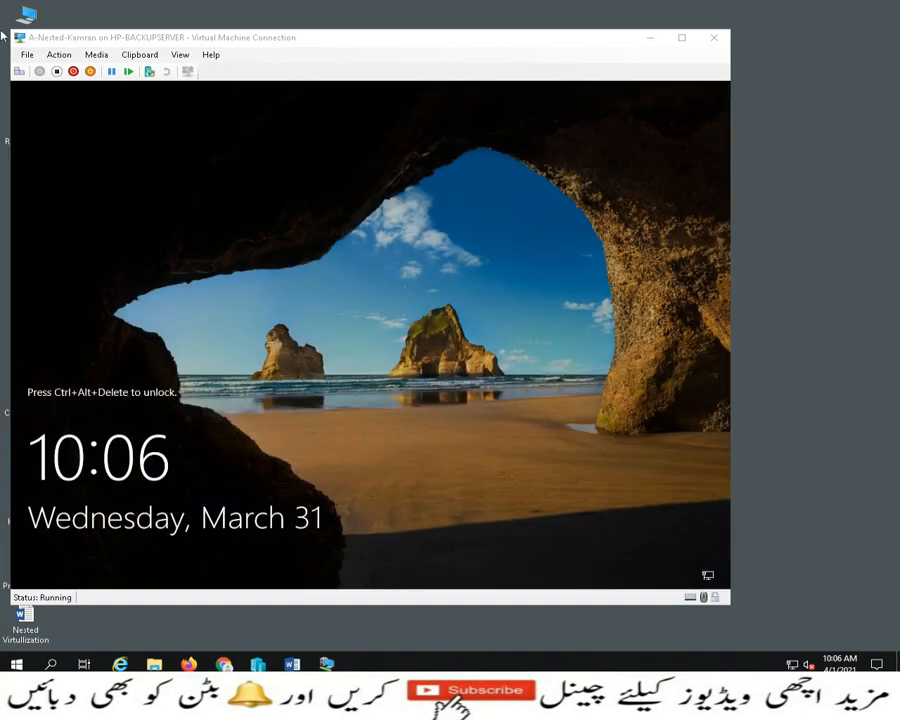
click(20, 72)
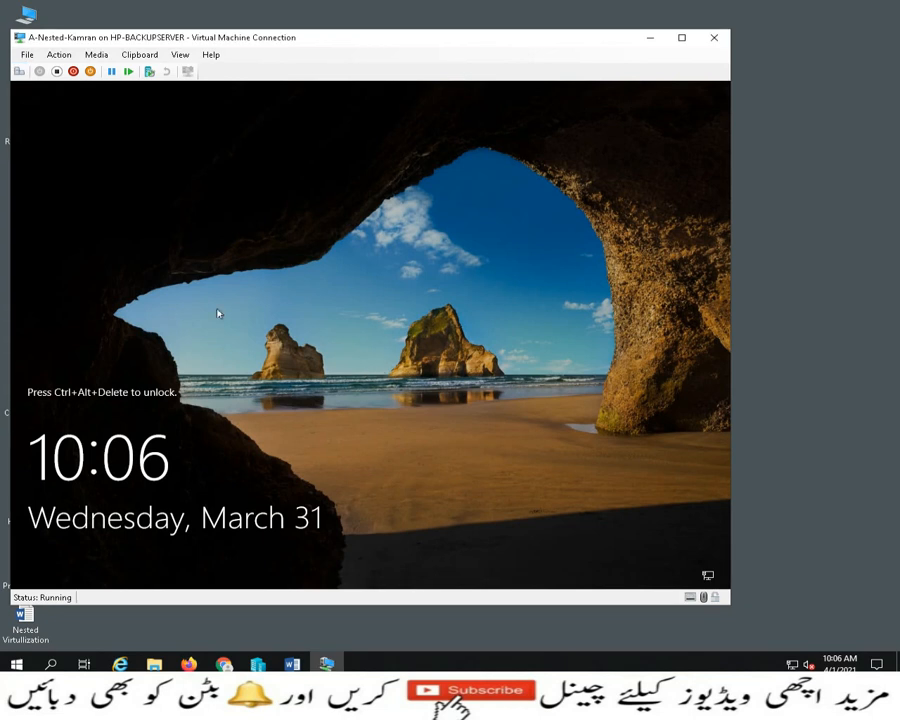
click(20, 71)
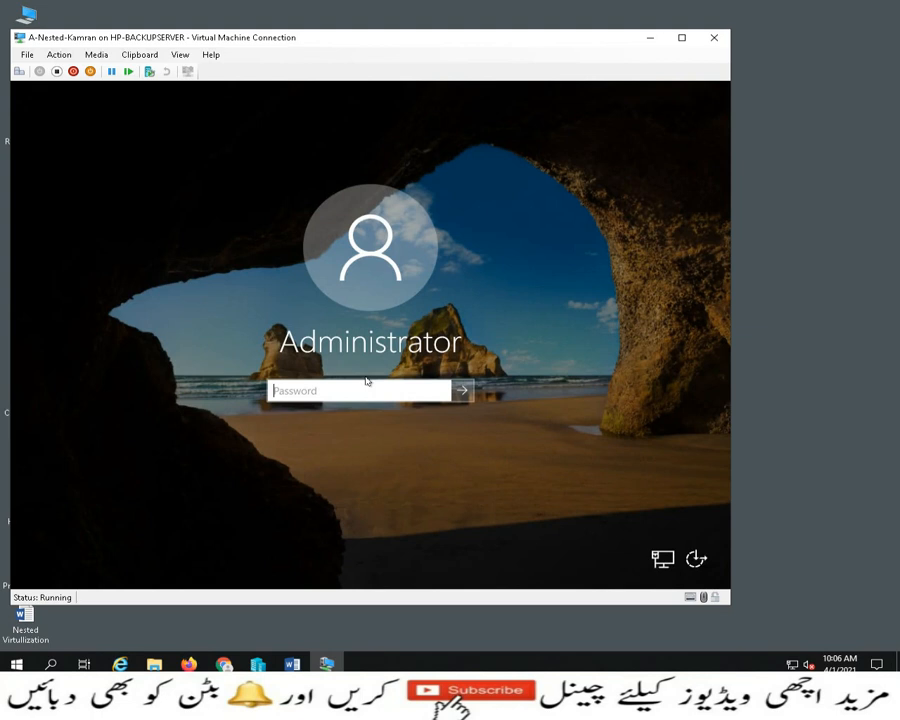
text(**********)
key(Return)
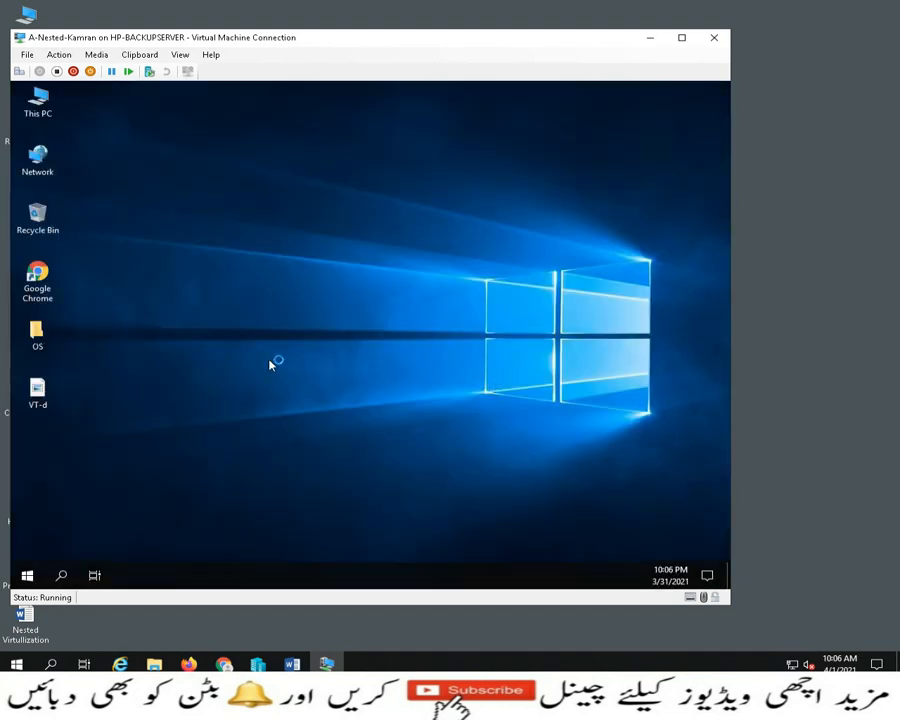
Step: Launch the Add Roles and Features Wizard from the Server Manager dashboard inside the virtual machine
click(28, 576)
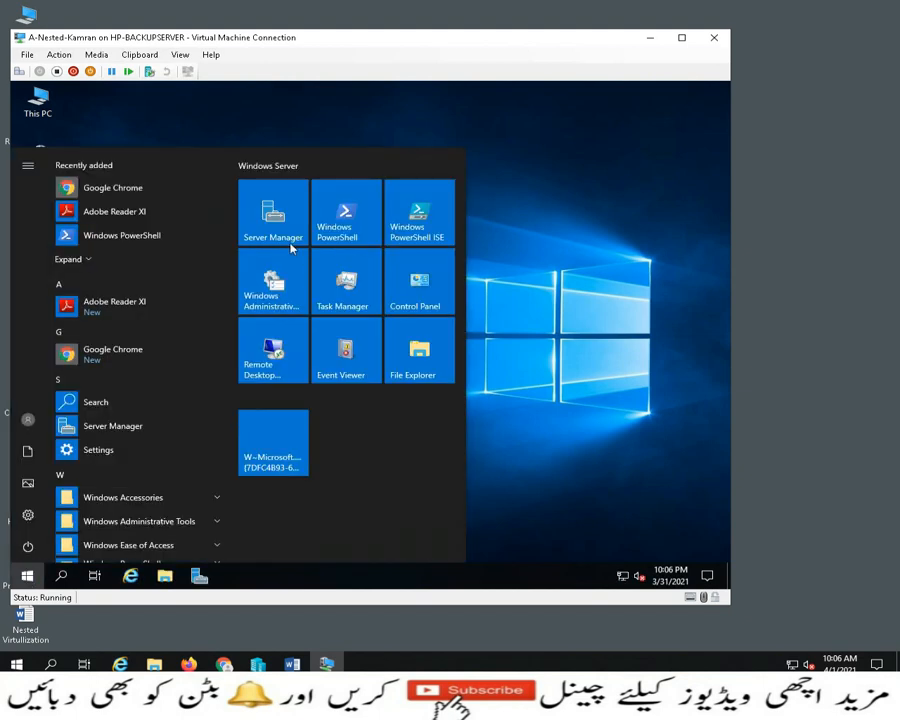
click(469, 327)
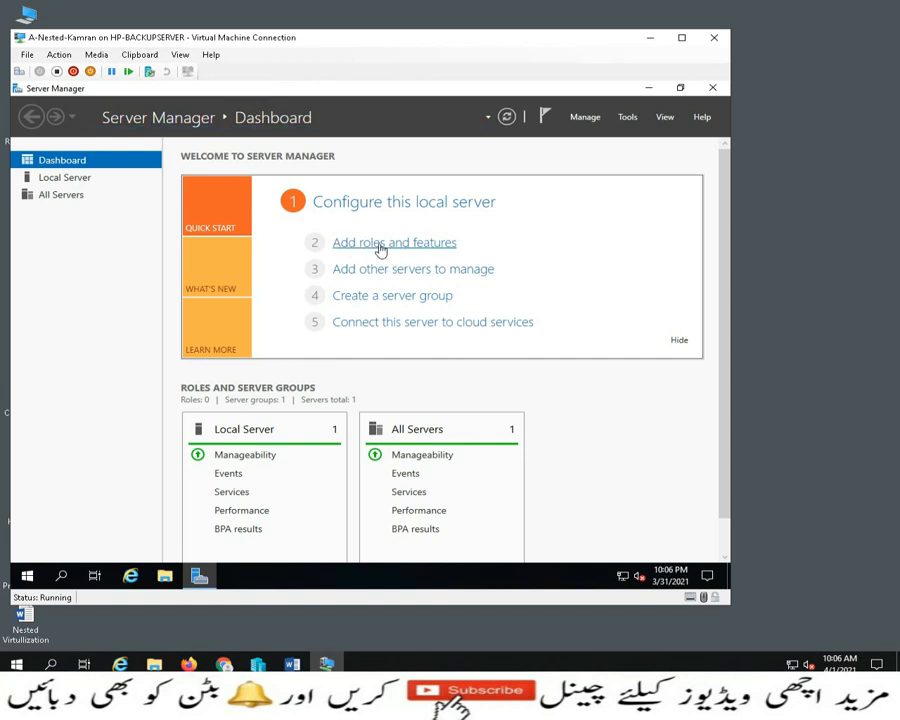
click(388, 249)
click(485, 370)
click(388, 244)
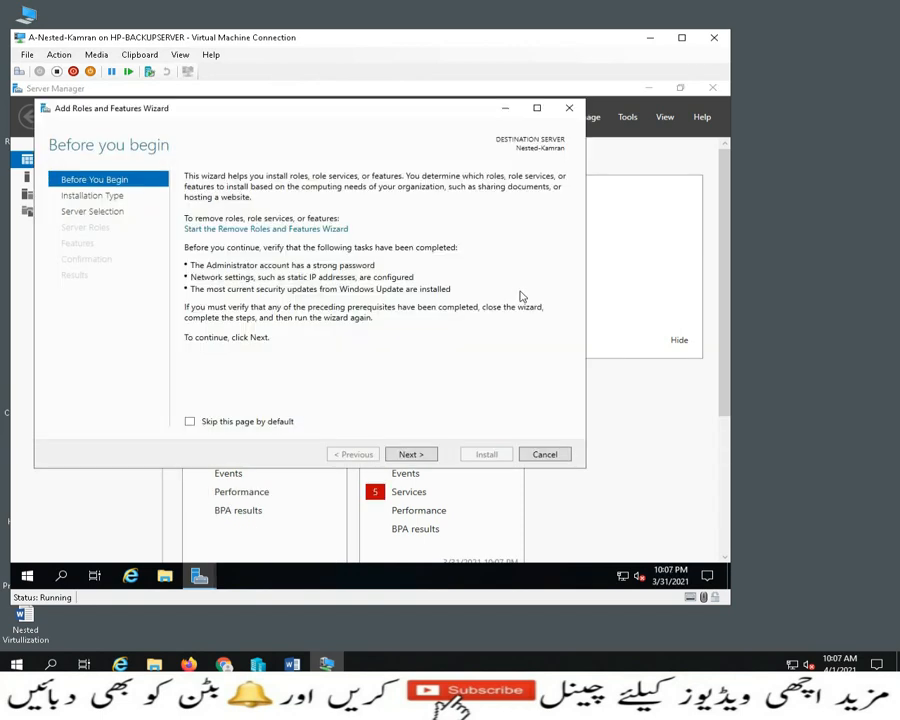
Step: Accept the role-based or feature-based installation type and the local server from the server pool as destination
click(412, 455)
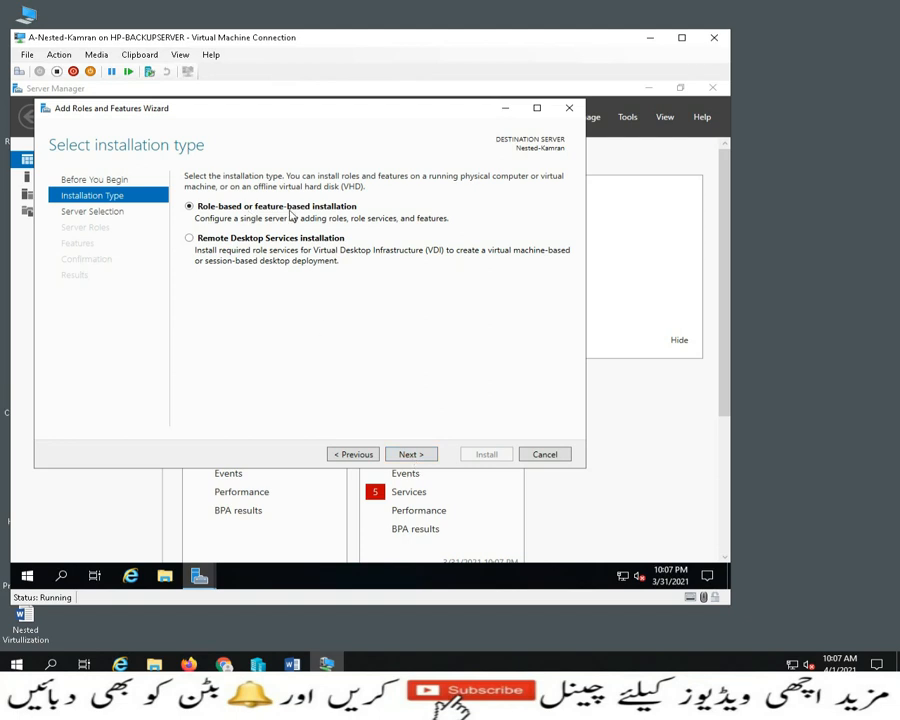
click(413, 457)
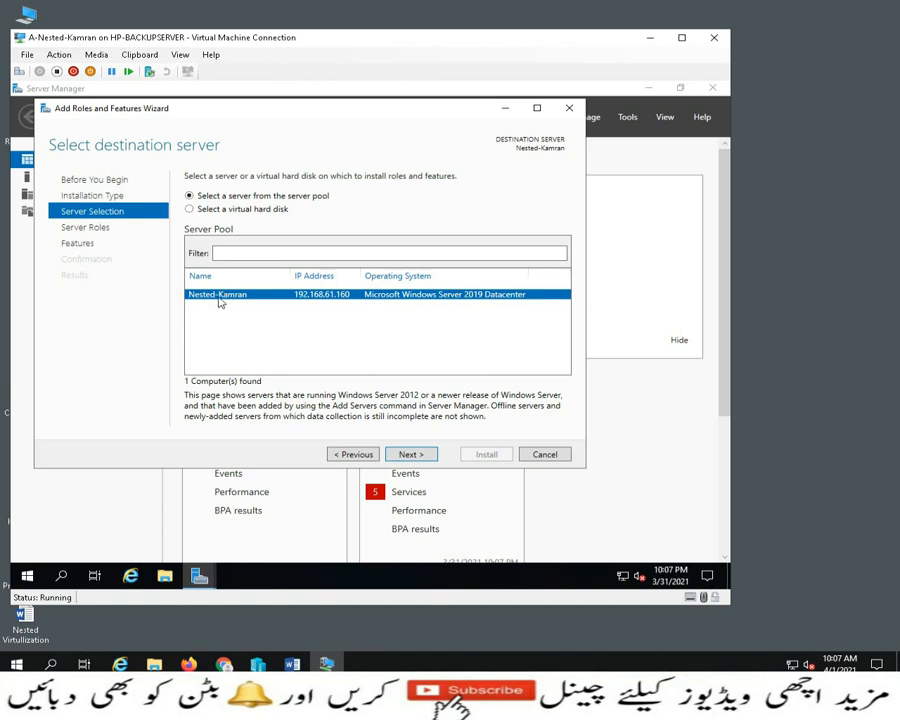
click(406, 456)
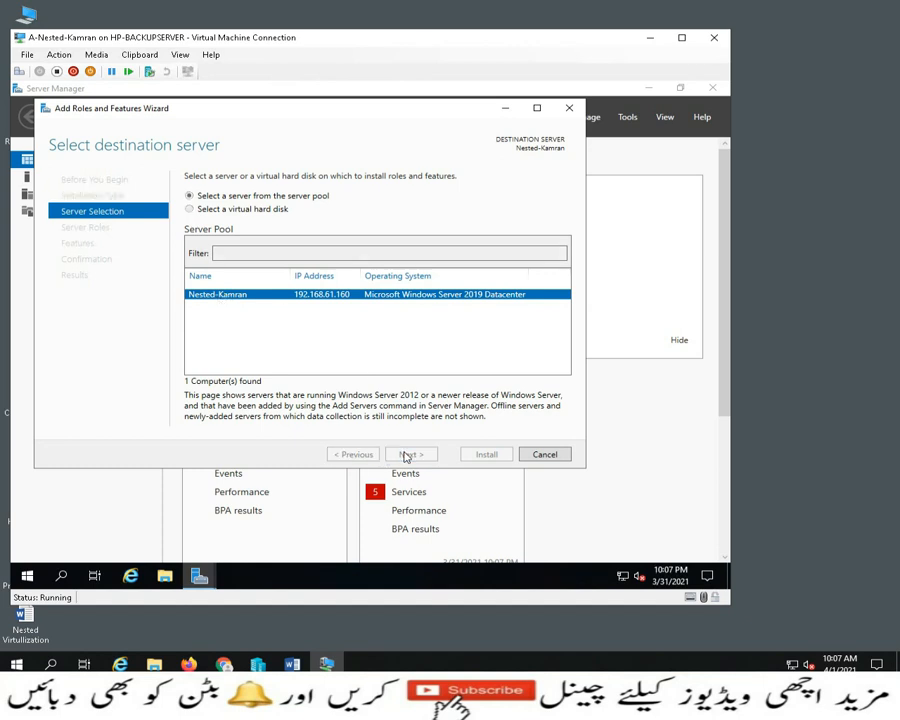
Step: Try to add the Hyper-V role with its management tools, and dismiss the validation results
click(206, 335)
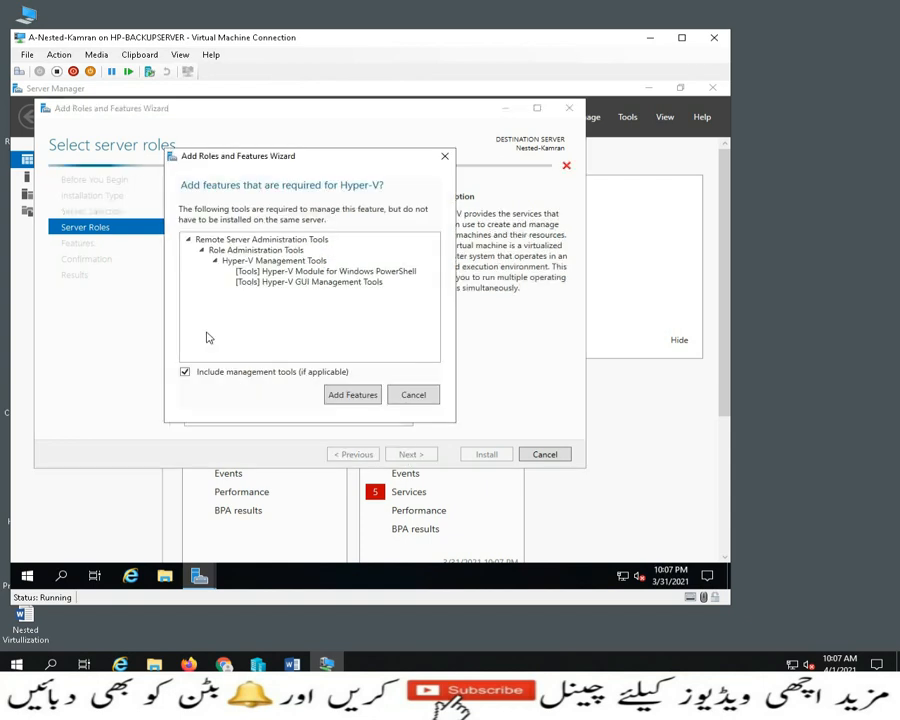
click(340, 396)
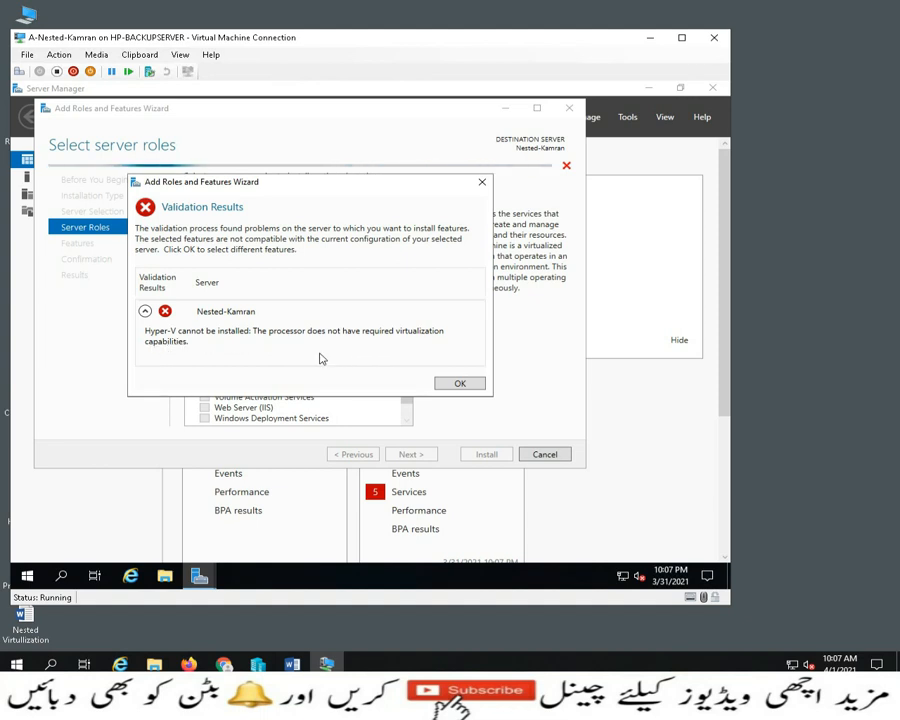
click(466, 384)
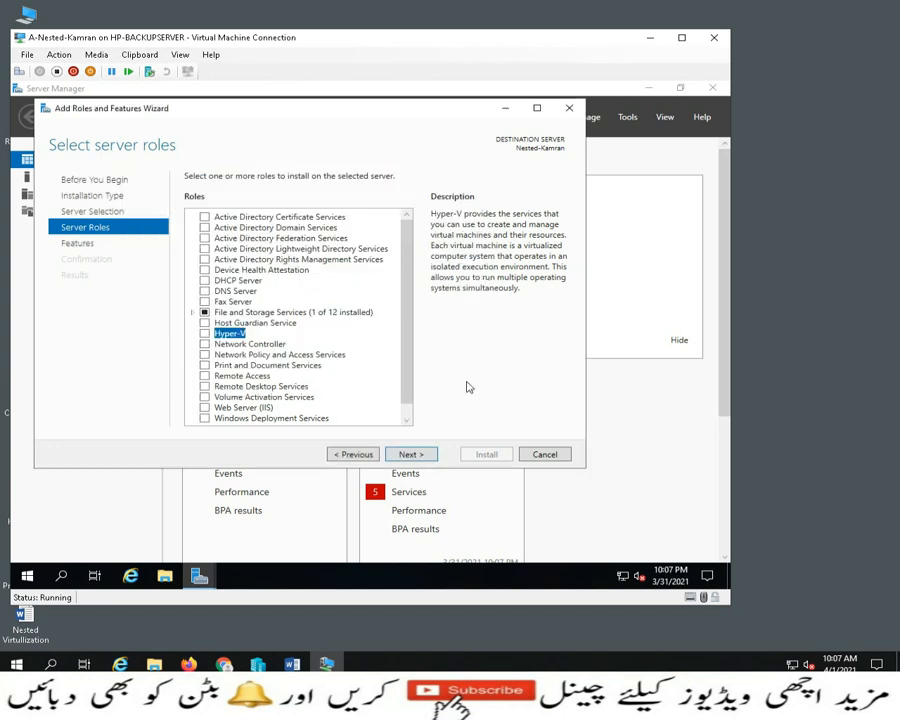
Step: Minimize the wizard and Server Manager, and check the virtual machine's processor details in its system properties
click(505, 108)
click(648, 88)
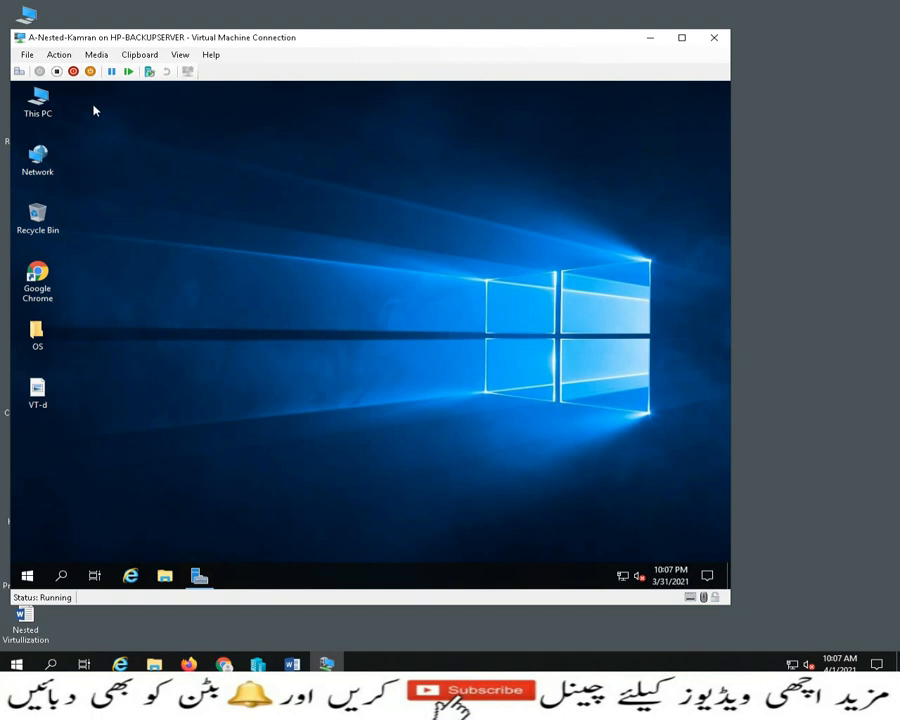
right_click(29, 106)
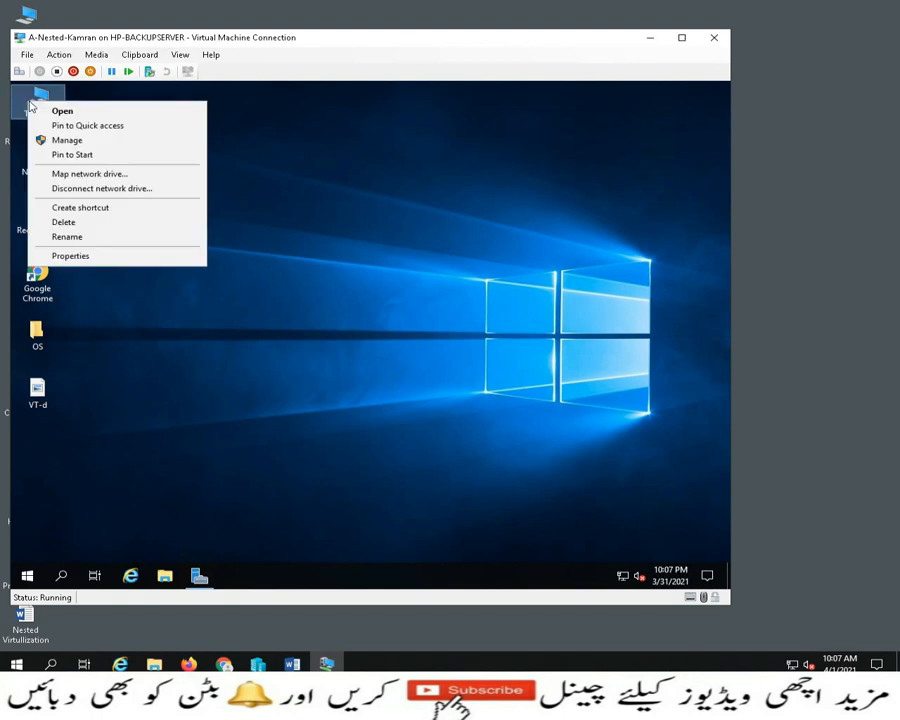
click(100, 255)
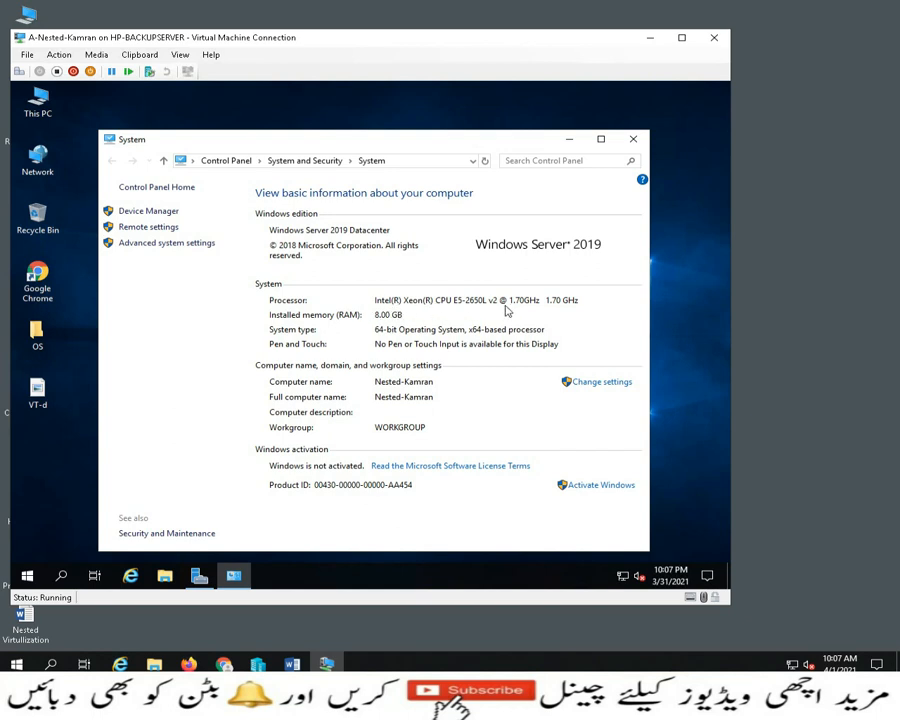
click(570, 140)
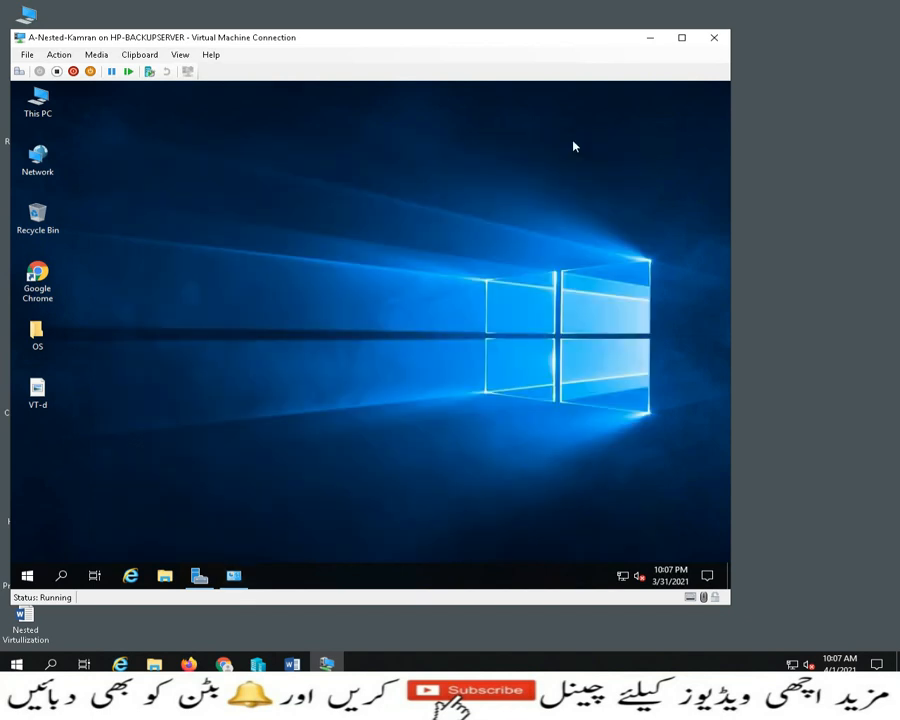
Step: Switch to Google Chrome inside the virtual machine and search Google for "intel xeon 2650L v2"
double_click(37, 298)
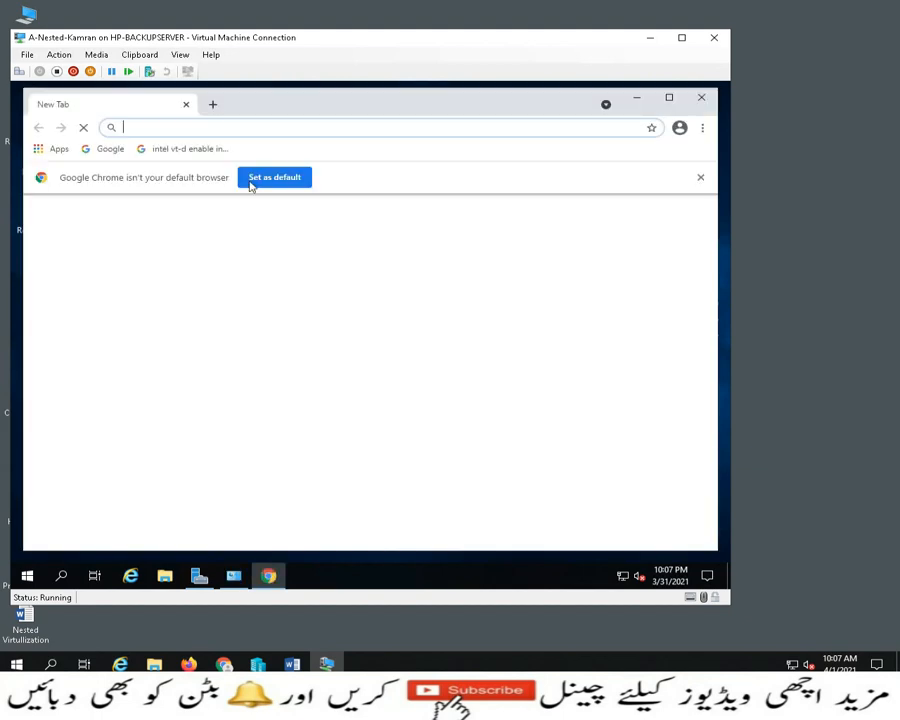
click(250, 180)
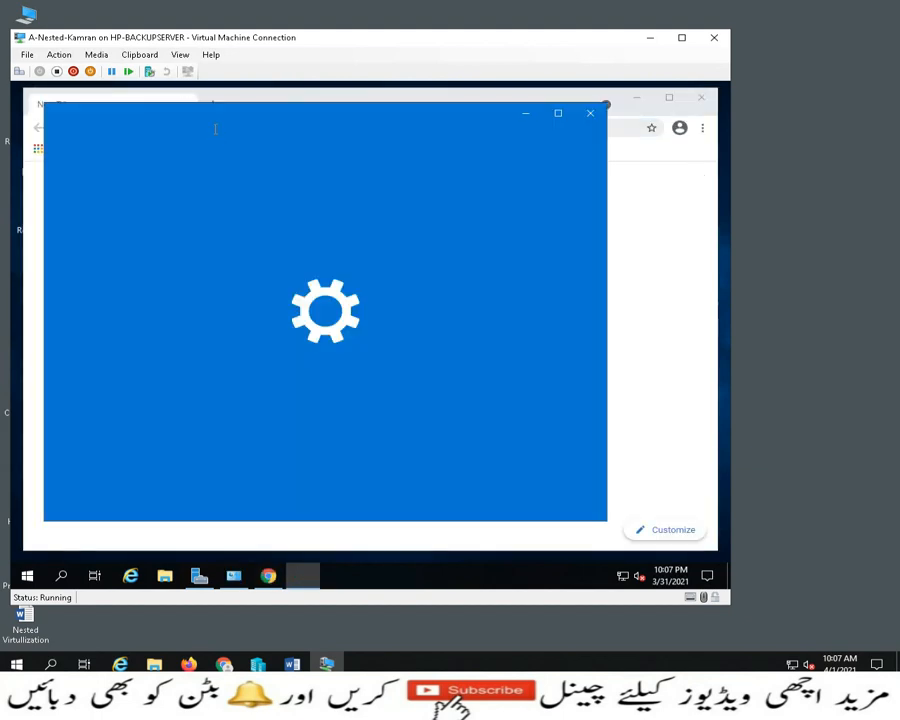
click(590, 113)
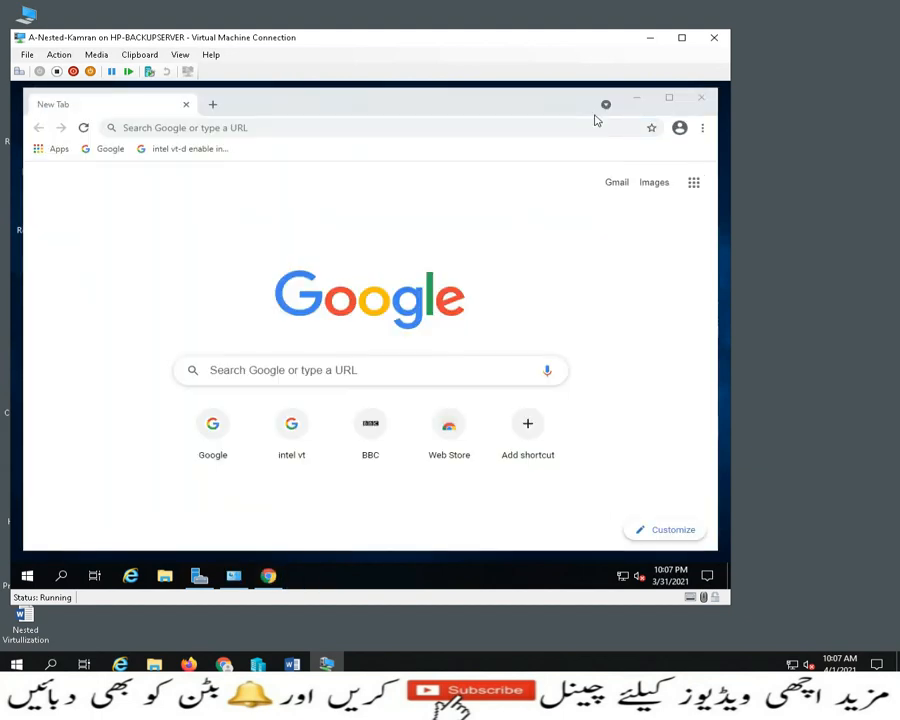
click(108, 149)
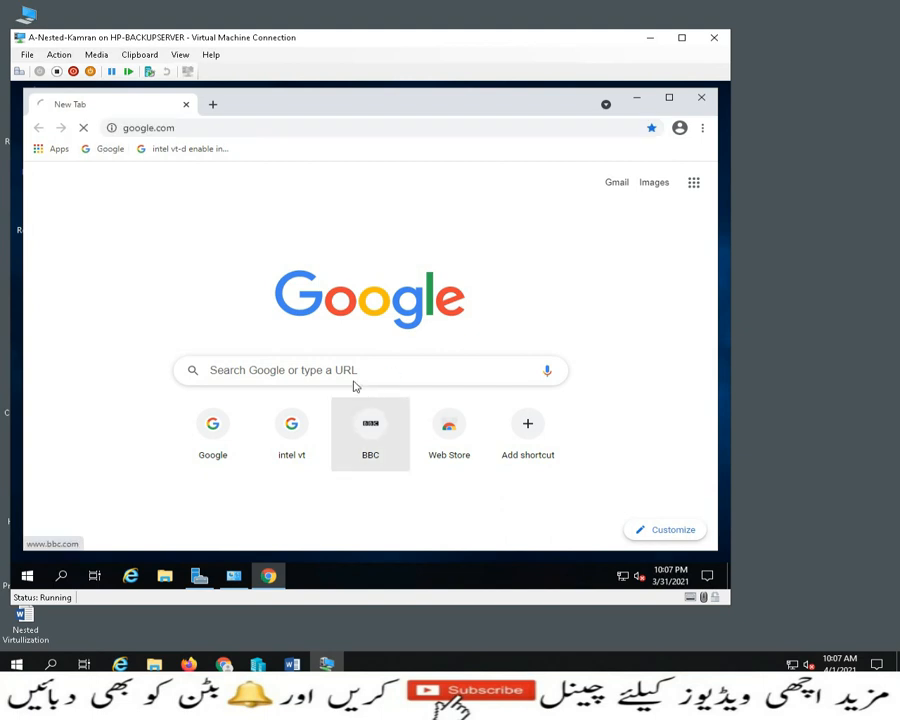
text(in)
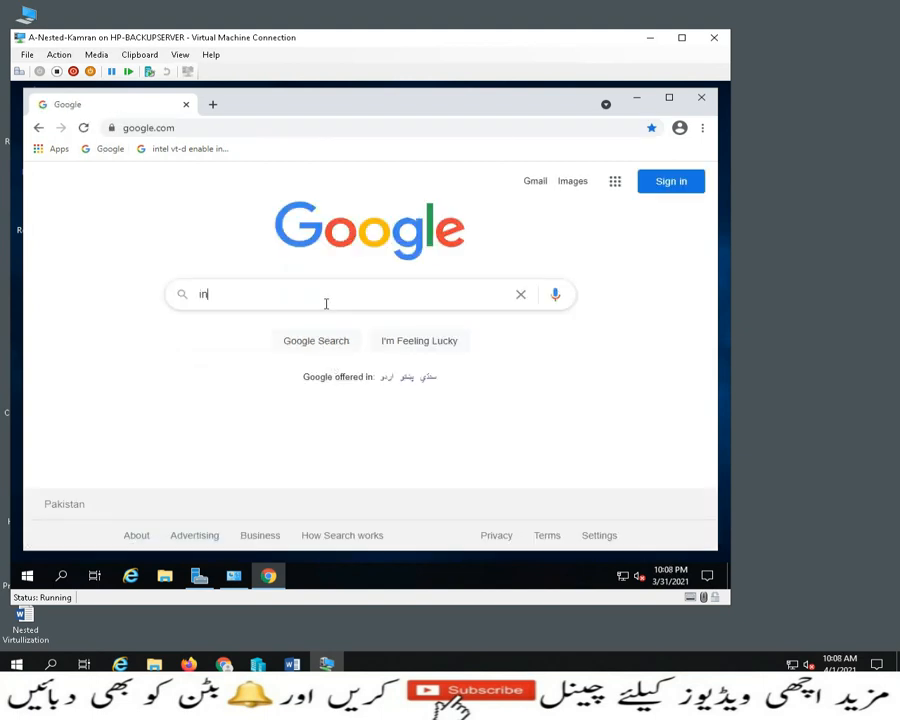
text(tel x)
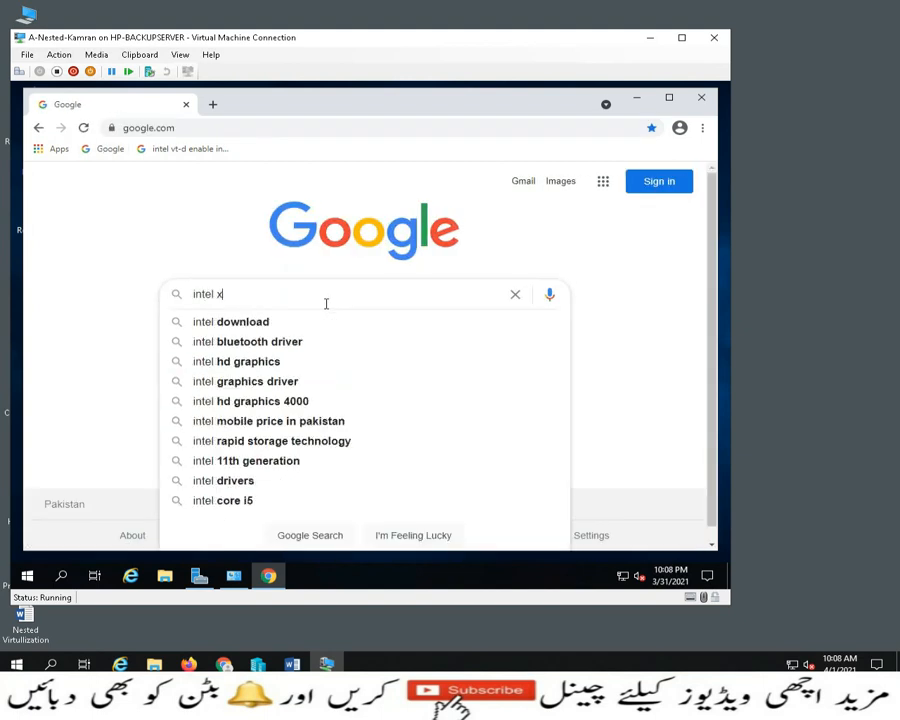
text(eon 2650)
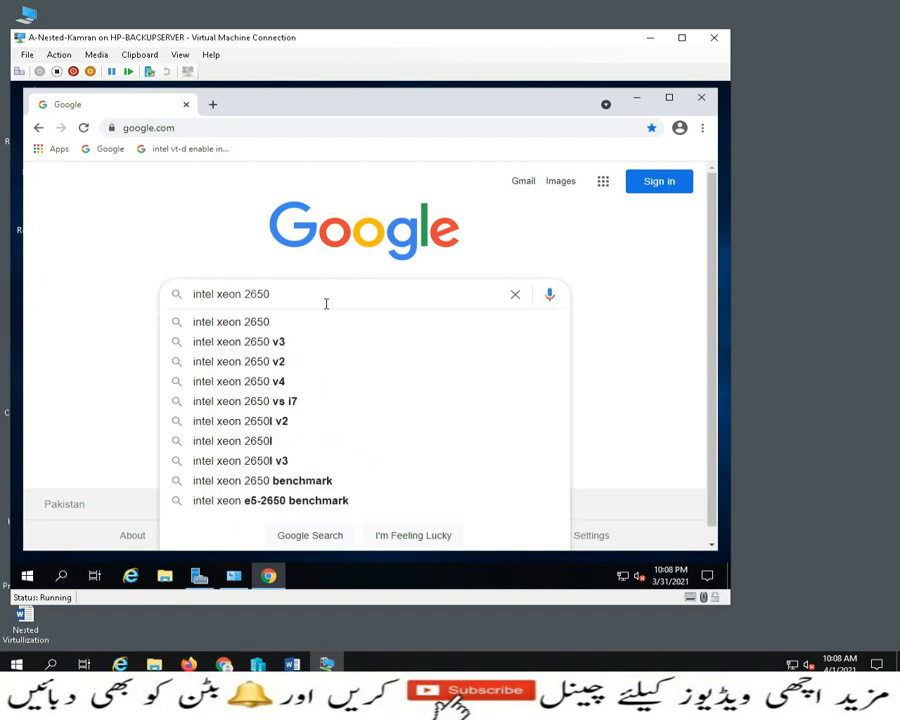
text(L v2)
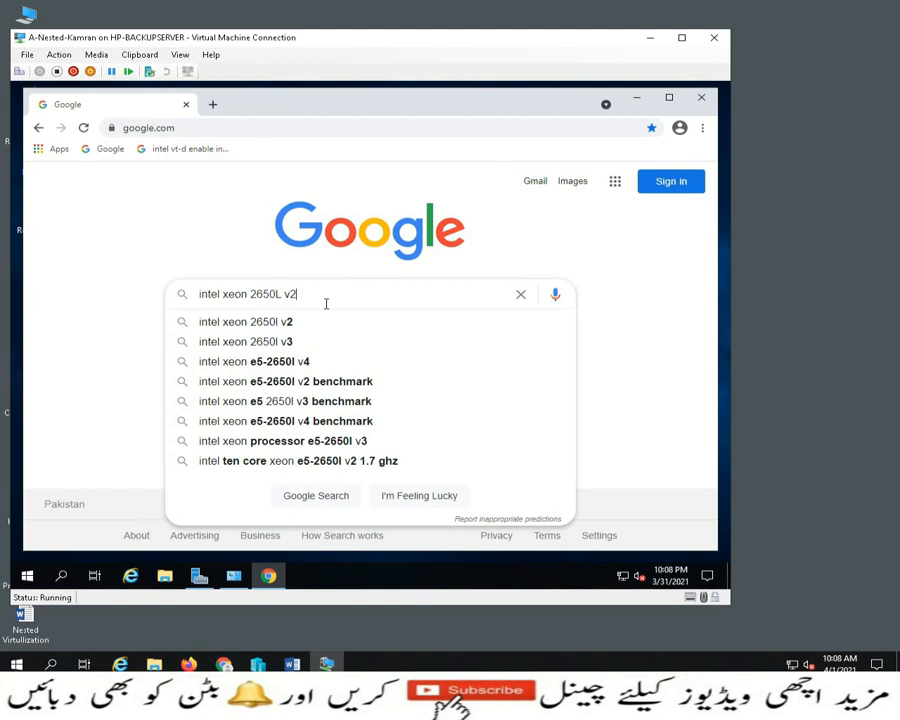
key(Return)
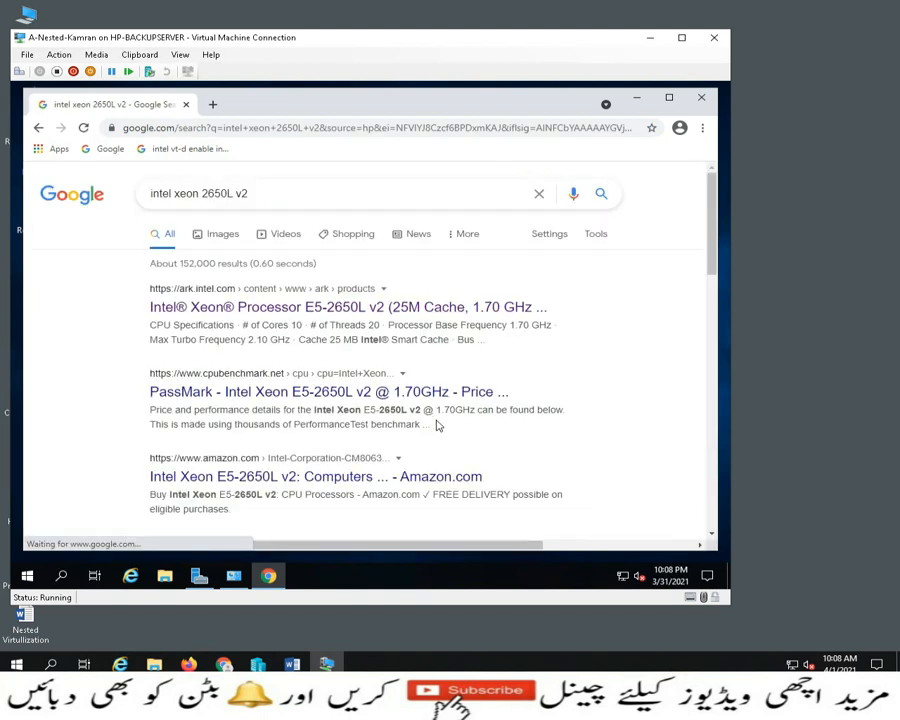
Step: Examine the Advanced Technologies section of Intel's E5-2650L v2 specification page for VT-x, VT-d and EPT support
click(382, 309)
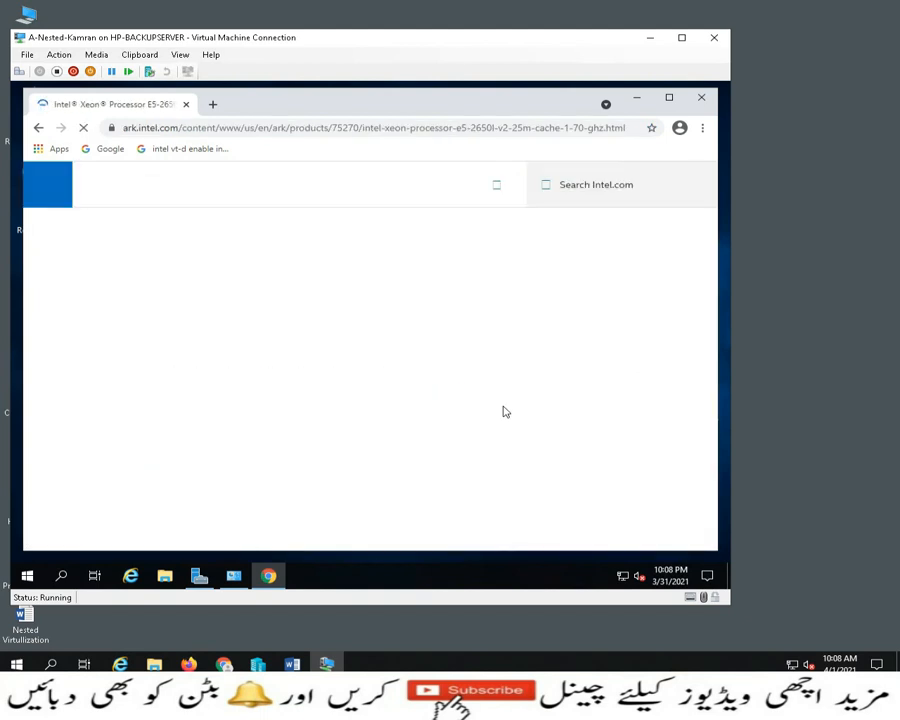
scroll(446, 378, down, 3)
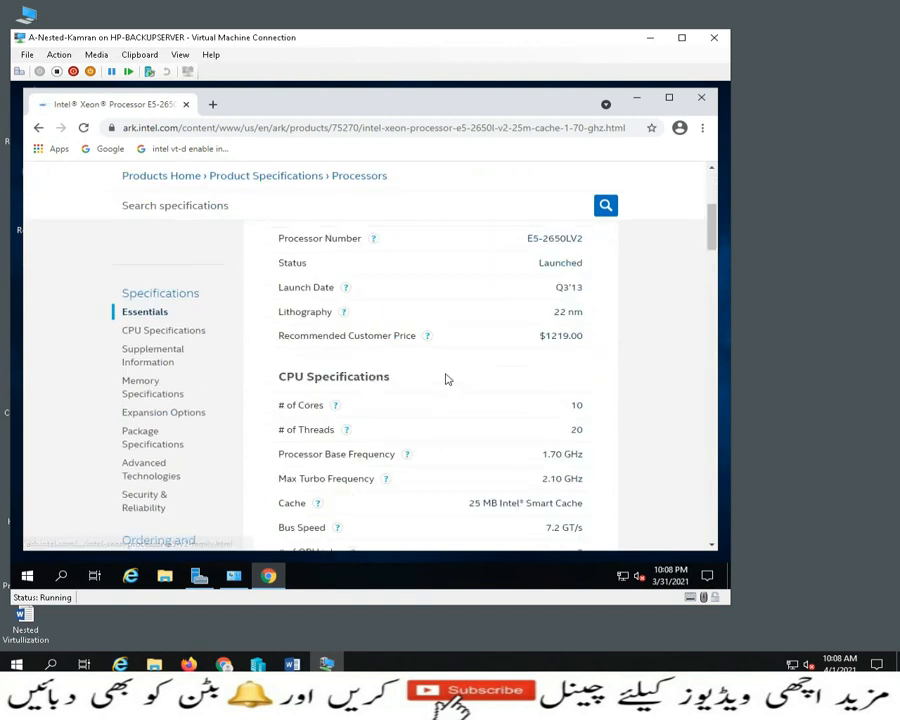
scroll(446, 378, down, 8)
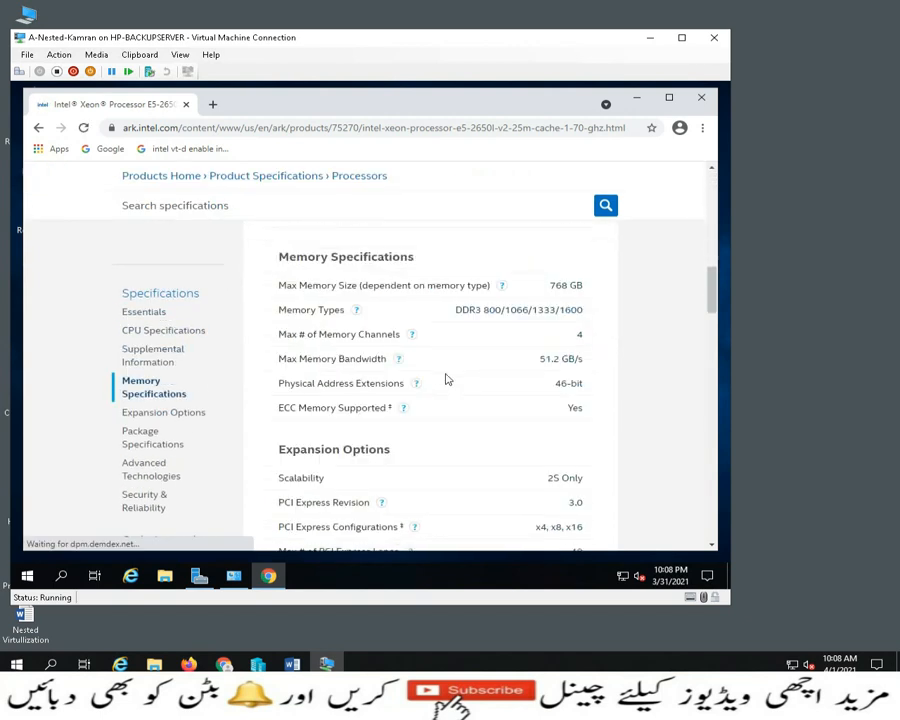
scroll(446, 378, down, 1)
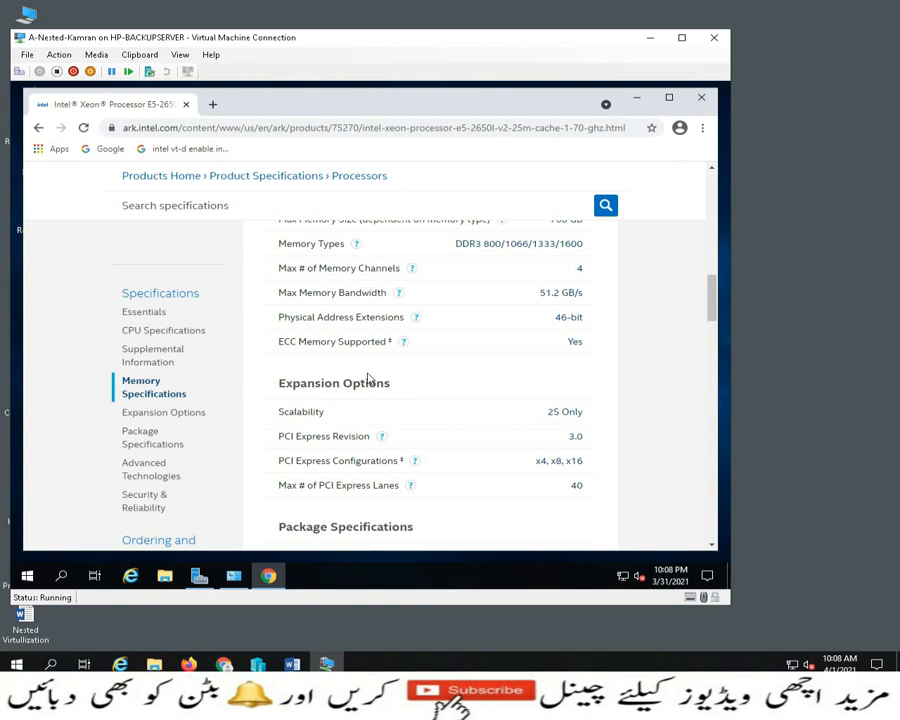
scroll(440, 400, down, 5)
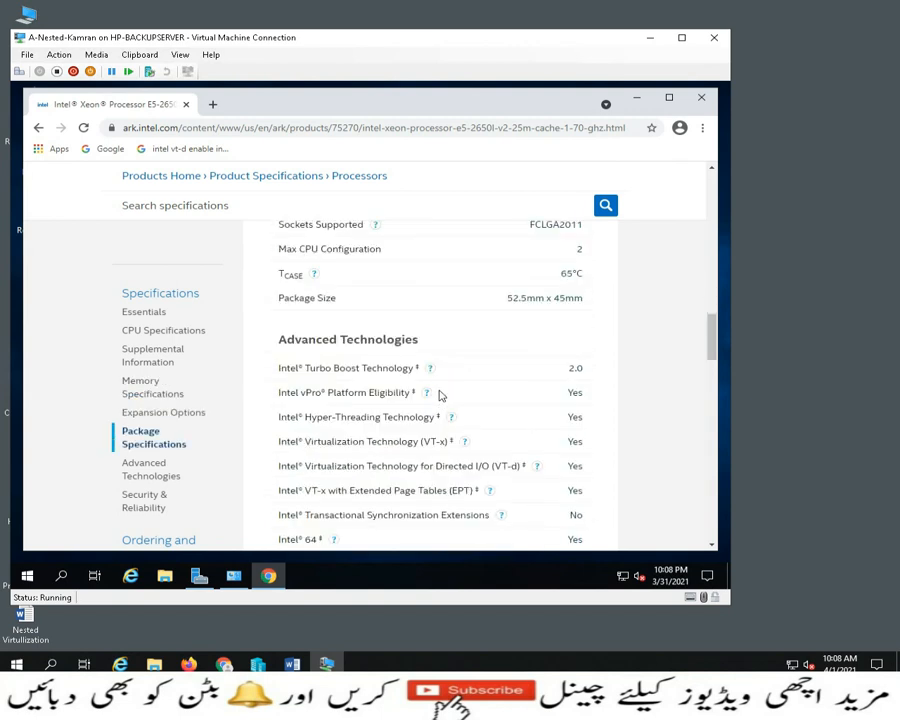
scroll(463, 392, down, 1)
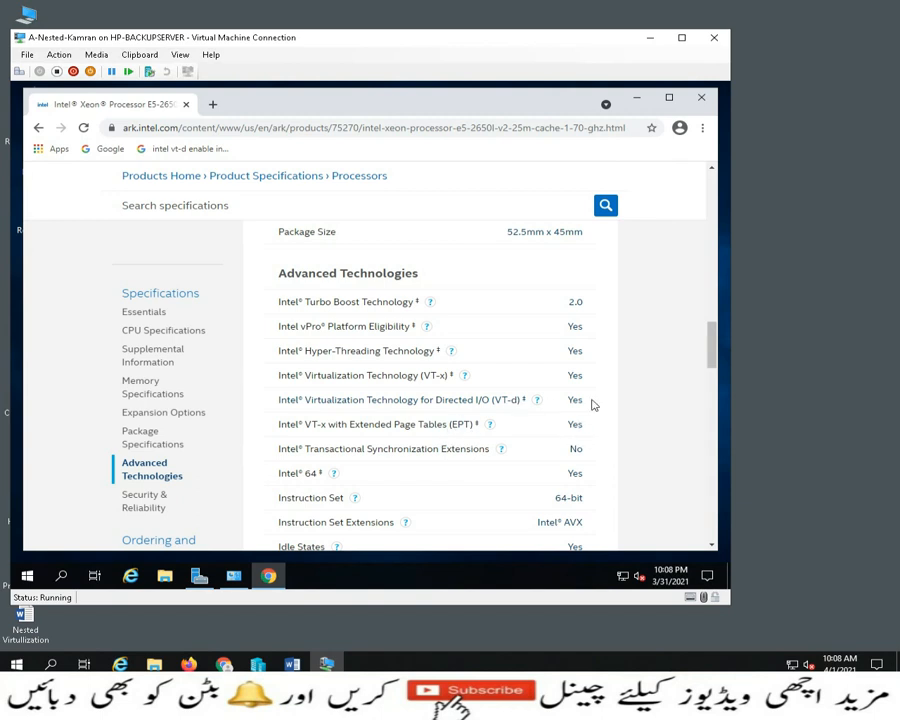
scroll(443, 474, up, 2)
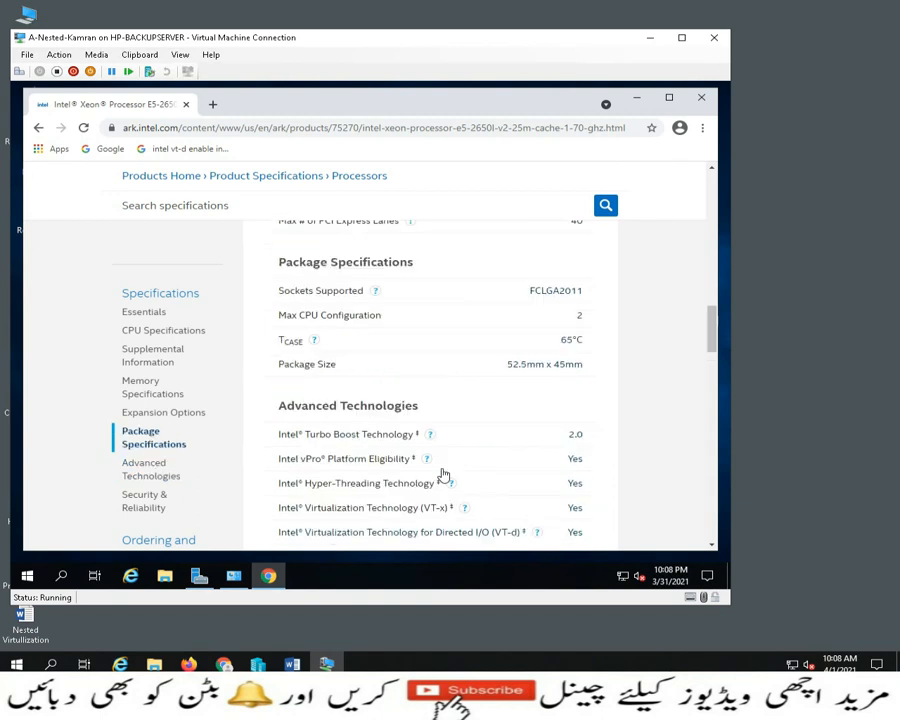
scroll(445, 474, up, 3)
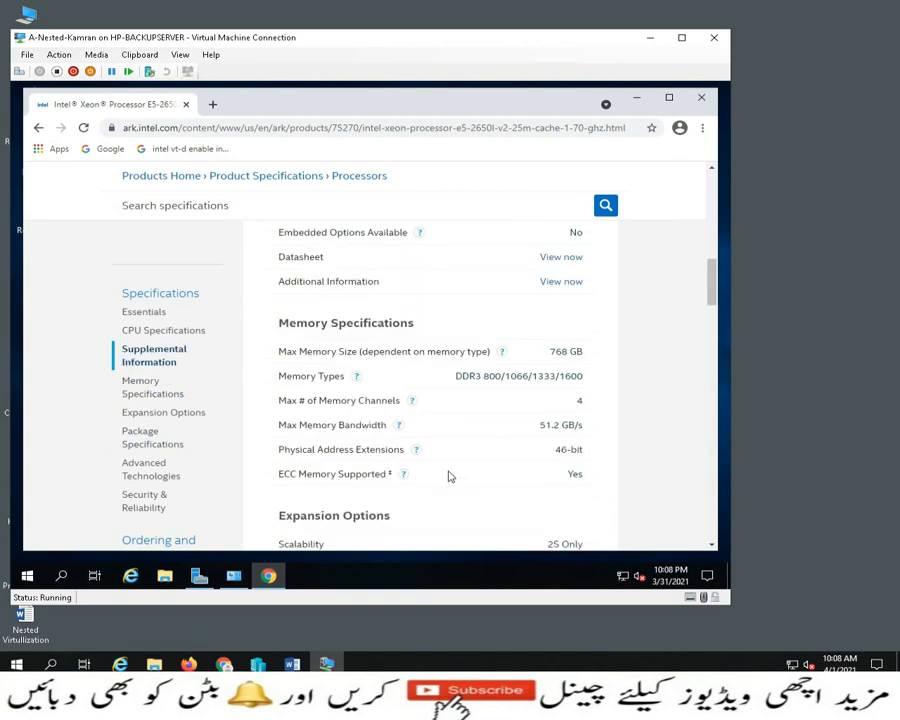
Step: Look at the bookmarked "intel vt-d enable in bios in g8" image results in a new tab, and minimize the browser
key(ctrl+t)
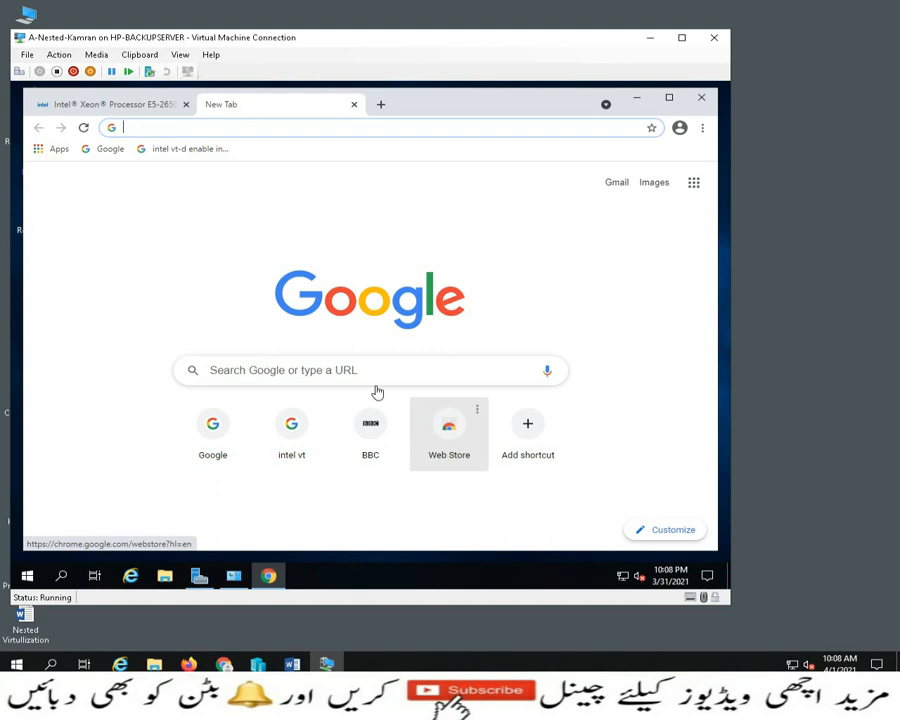
click(185, 148)
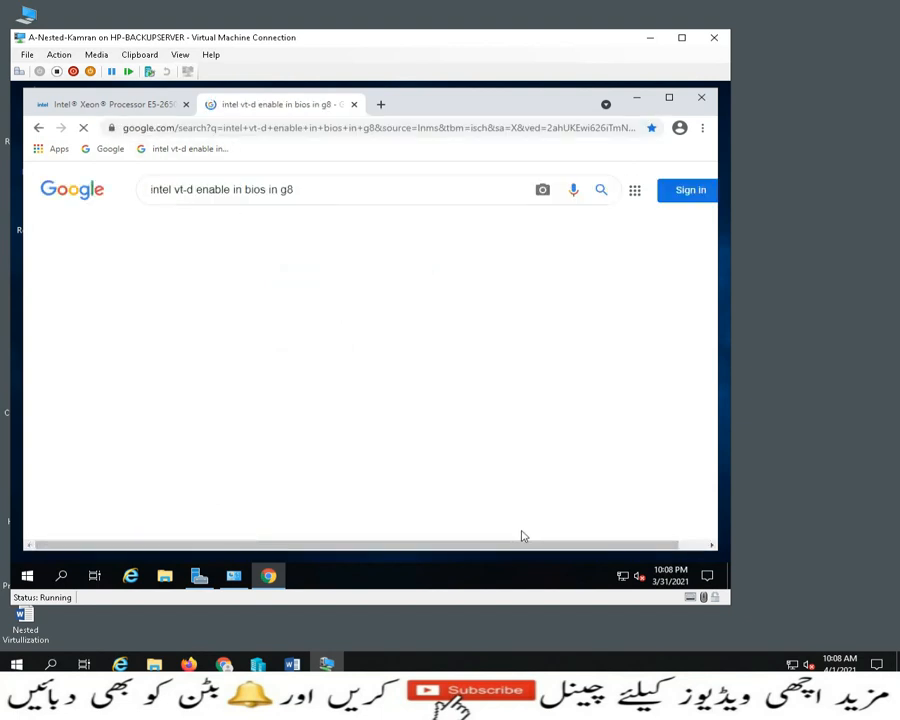
scroll(494, 428, down, 3)
scroll(494, 428, up, 1)
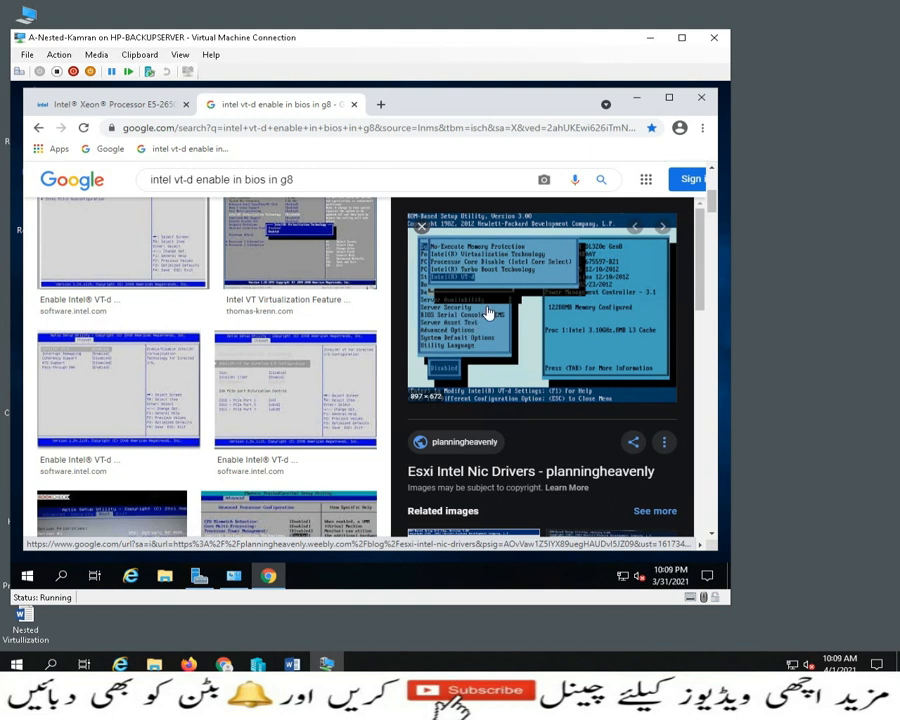
click(636, 104)
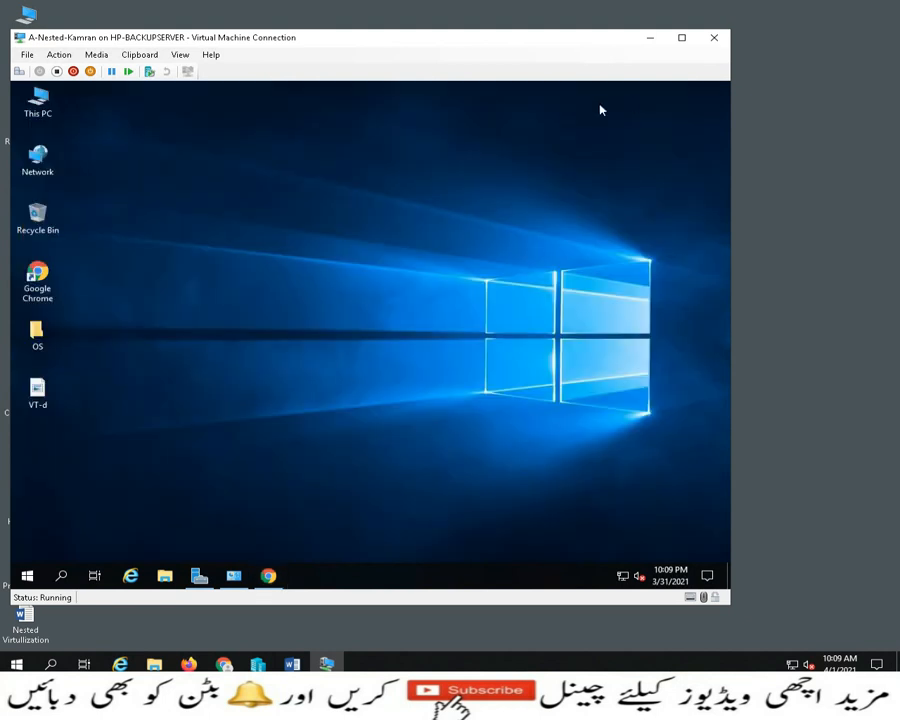
Step: Cancel the Add Roles and Features Wizard and shut down the virtual machine with the reason Other (Unplanned)
click(199, 575)
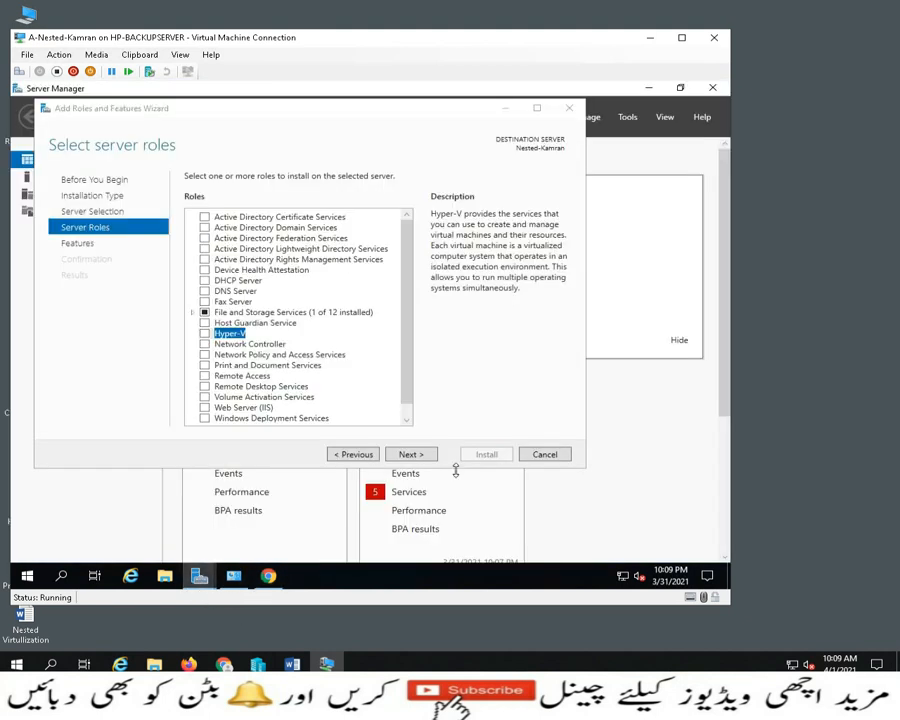
click(544, 455)
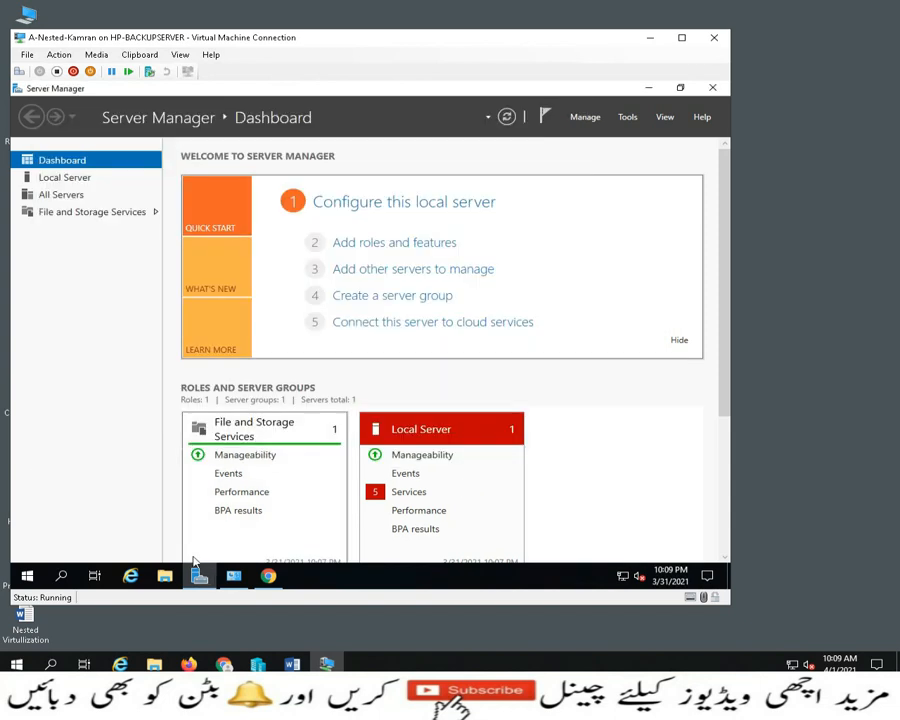
click(24, 578)
right_click(31, 579)
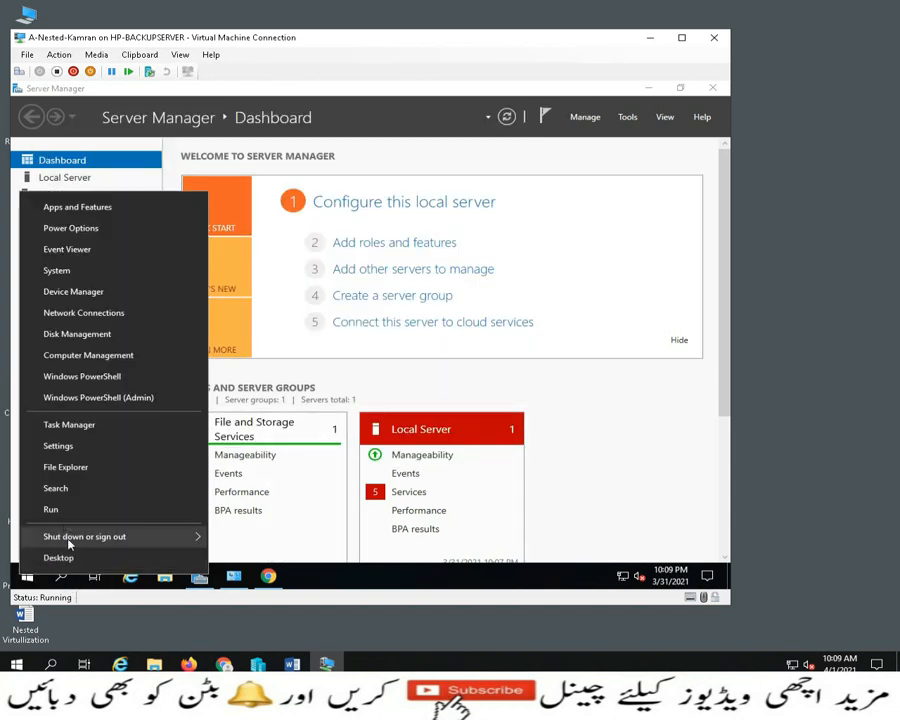
mouse_move(70, 537)
click(250, 511)
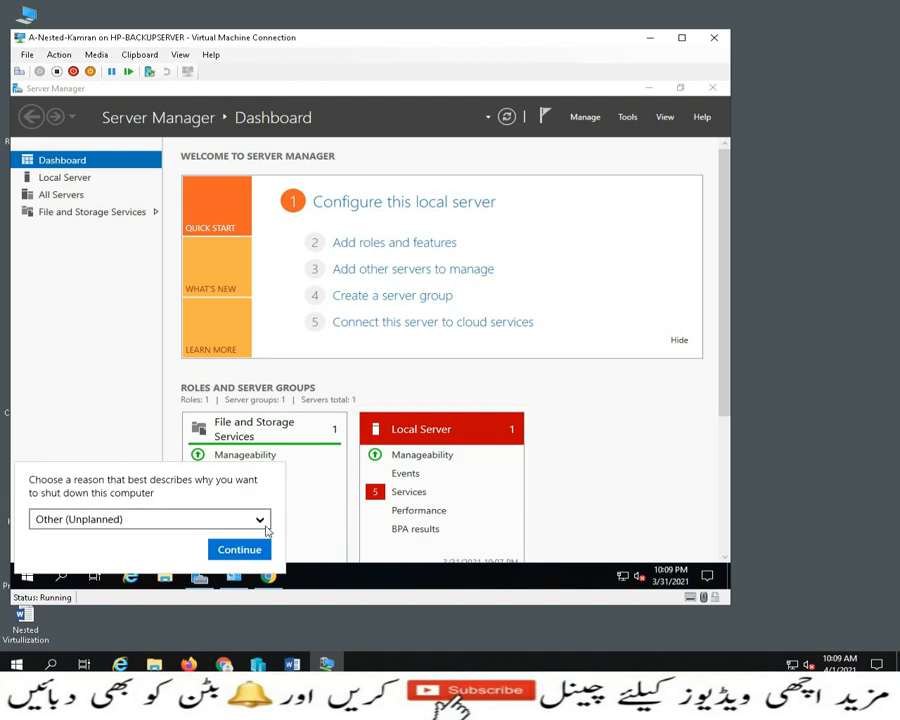
click(248, 549)
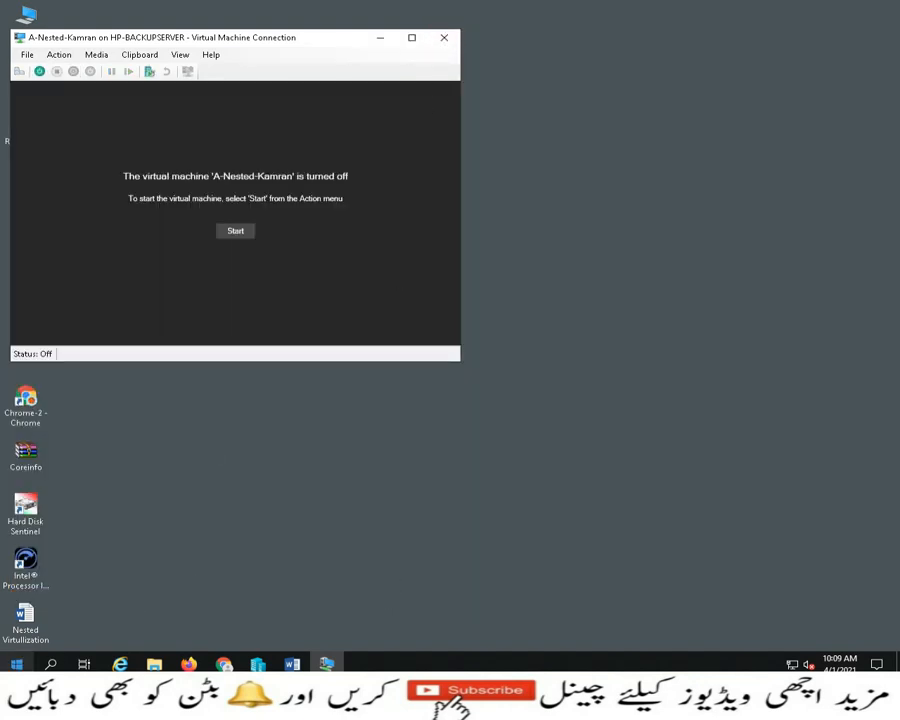
Step: Open an elevated PowerShell on the host and paste in Set-VMProcessor -VMName <VMName> -ExposeVirtualizationExtensions $true from the Nested Virtullization Word document
right_click(17, 665)
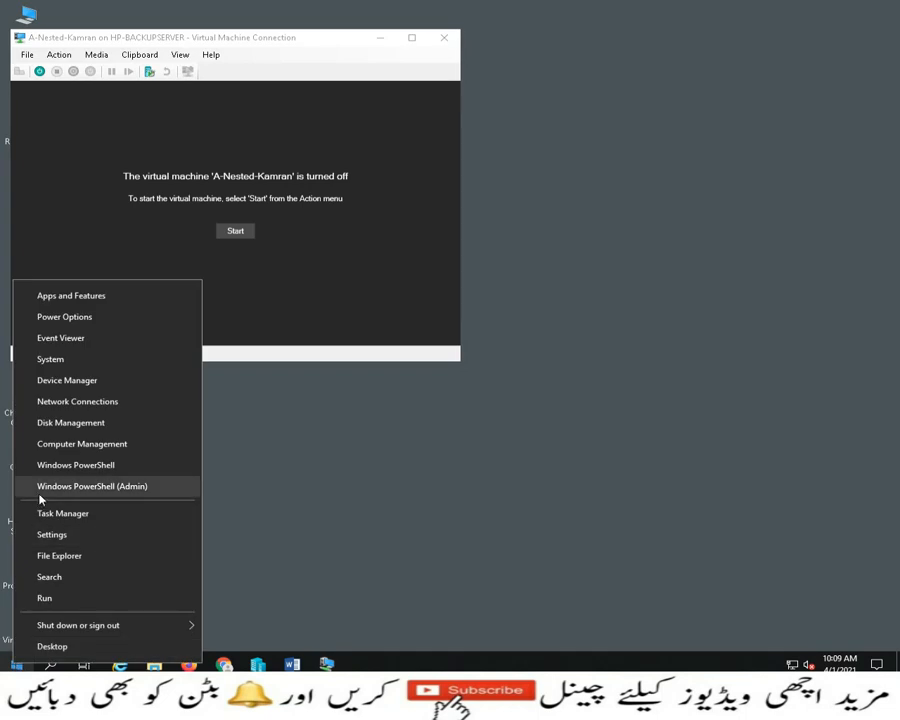
click(125, 491)
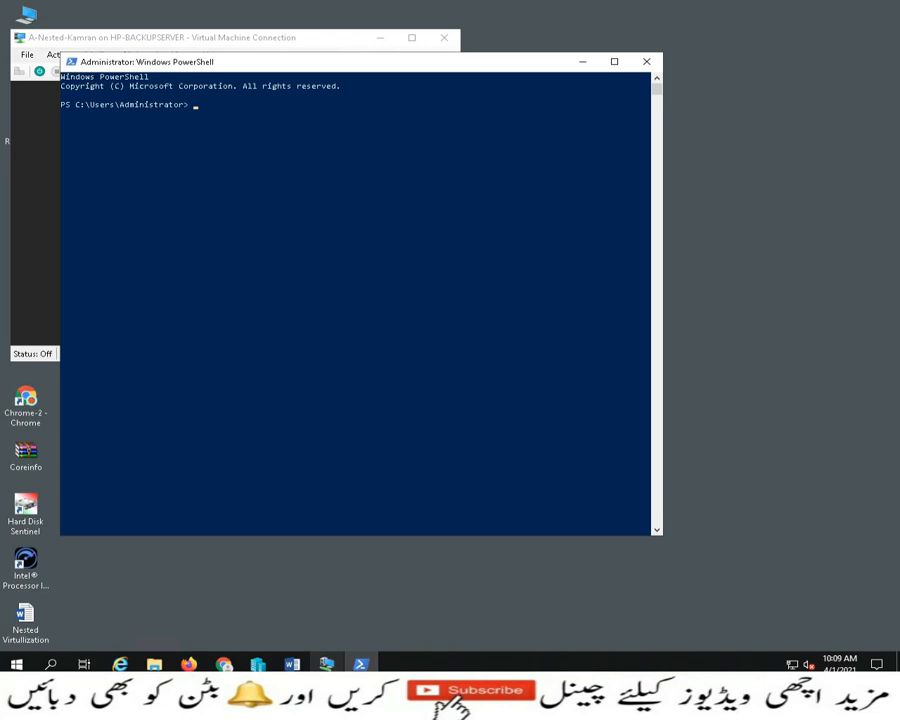
mouse_move(292, 664)
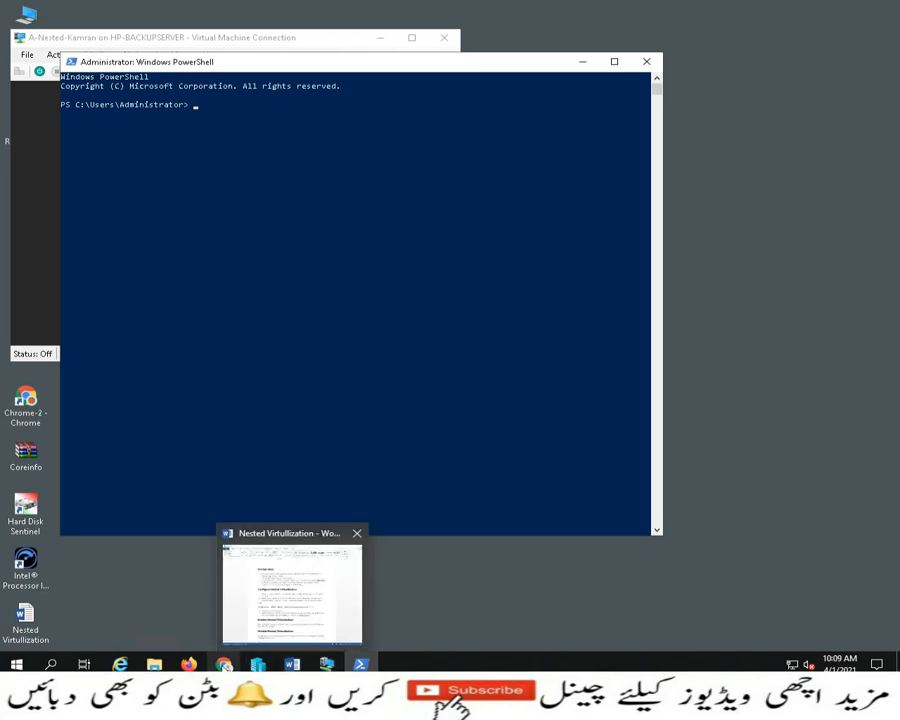
click(291, 662)
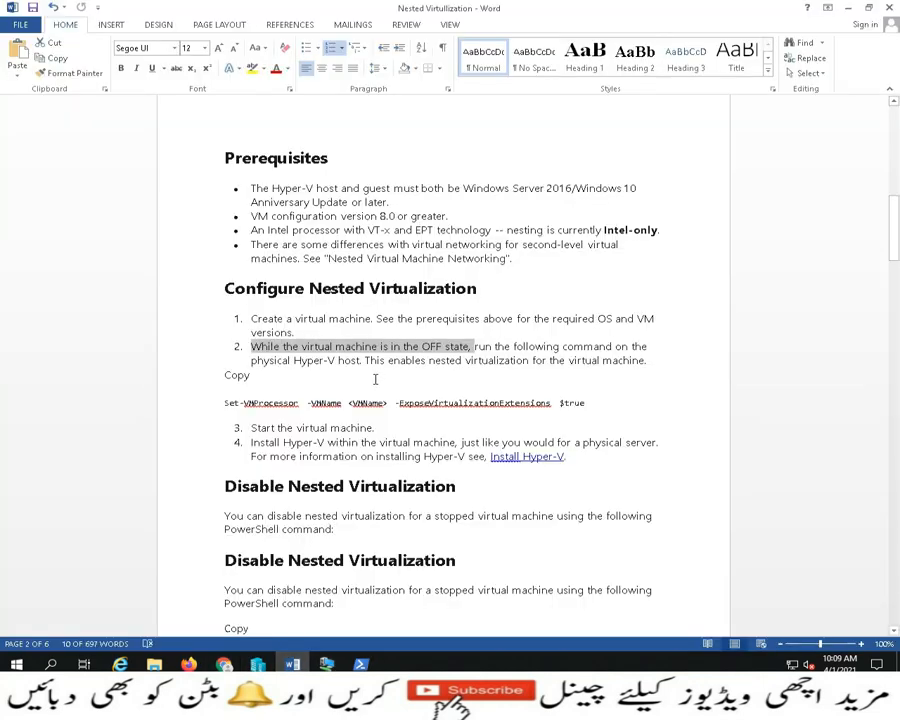
drag(226, 403, 586, 407)
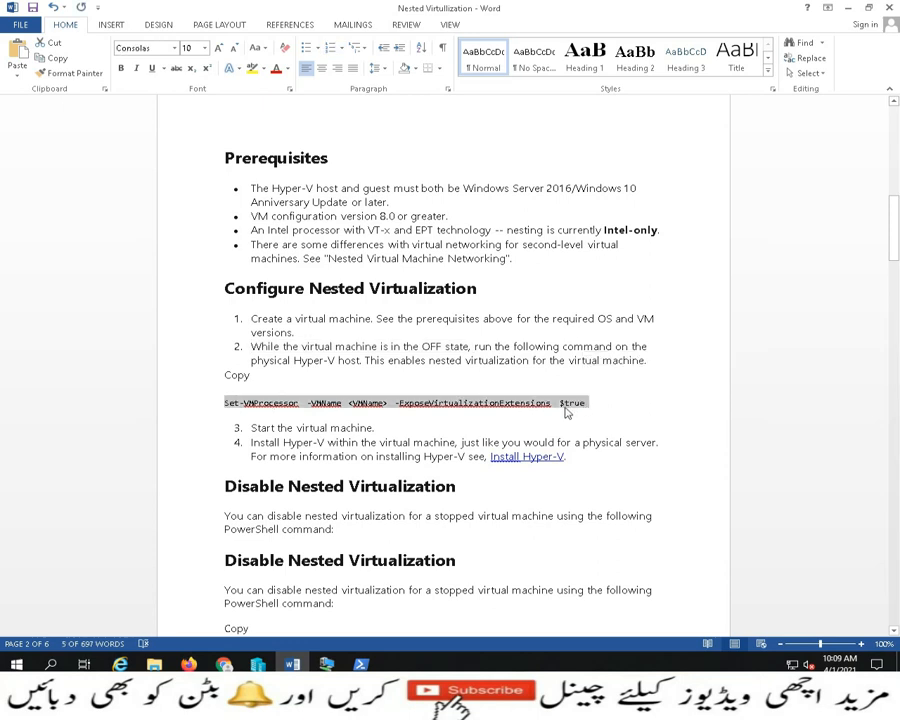
click(847, 8)
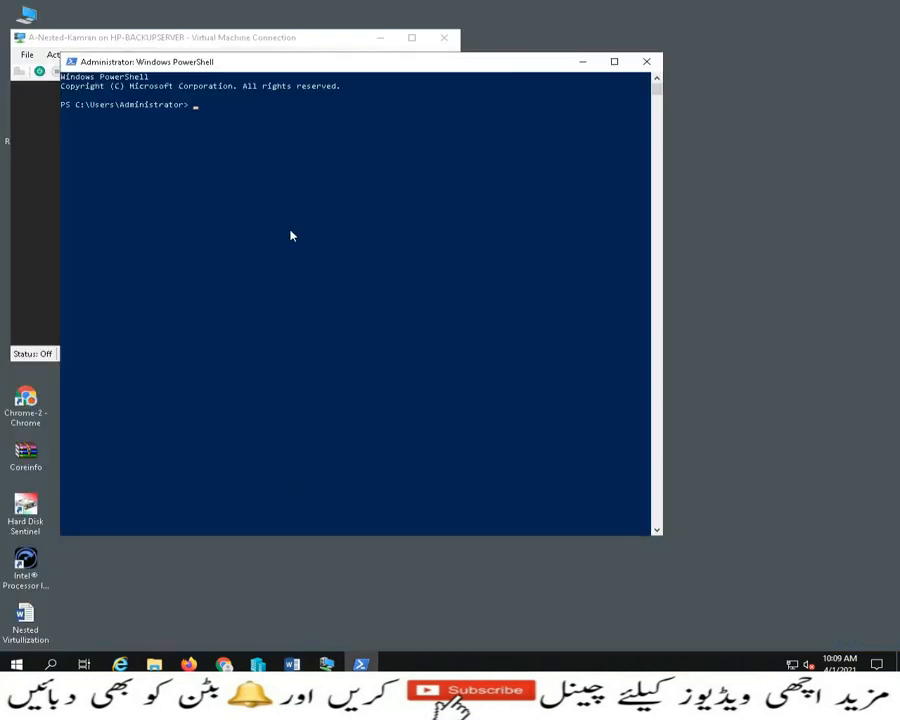
right_click(312, 212)
drag(315, 68, 314, 123)
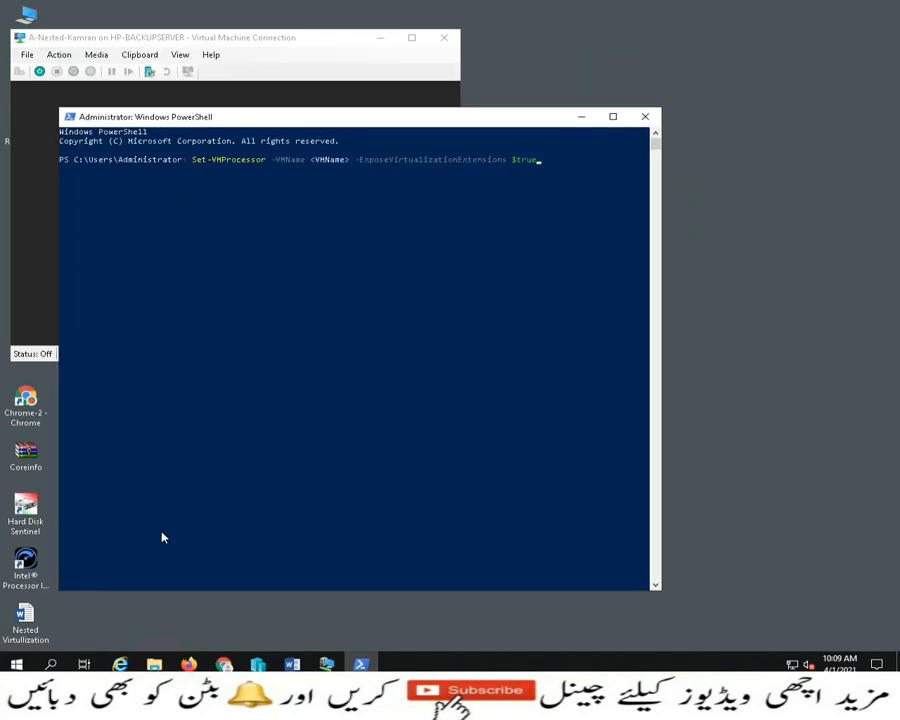
Step: Replace the <VMName> placeholder with the virtual machine's name as listed in Hyper-V Manager and run the Set-VMProcessor command
click(258, 664)
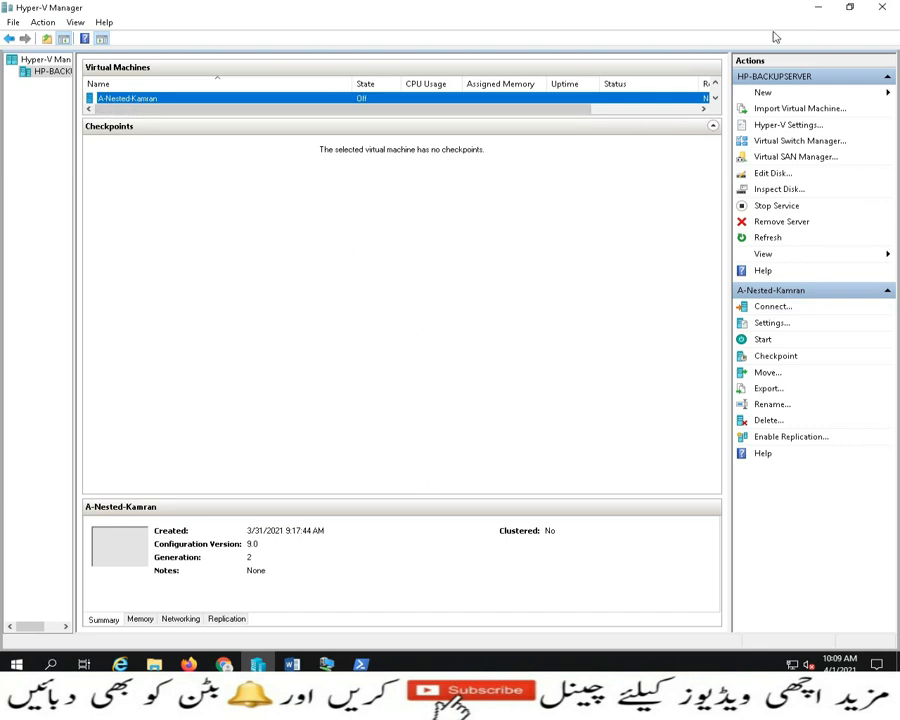
click(820, 9)
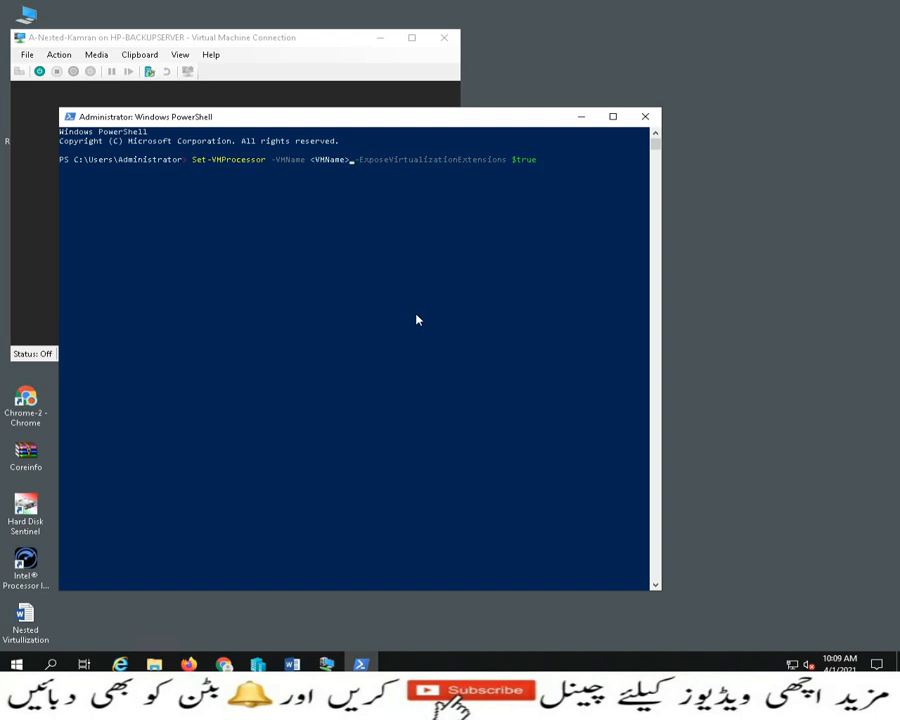
key(BackSpace)
key(BackSpace)
key(BackSpace)
key(BackSpace)
key(BackSpace)
key(BackSpace)
key(BackSpace)
key(BackSpace)
text(A-)
text(Nested)
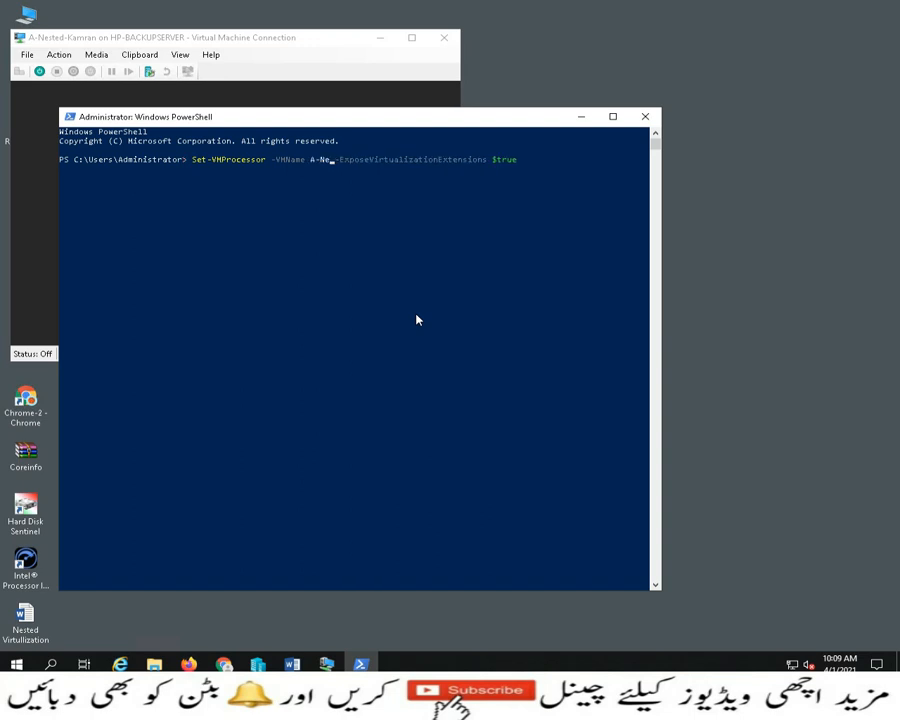
text(-Kamran)
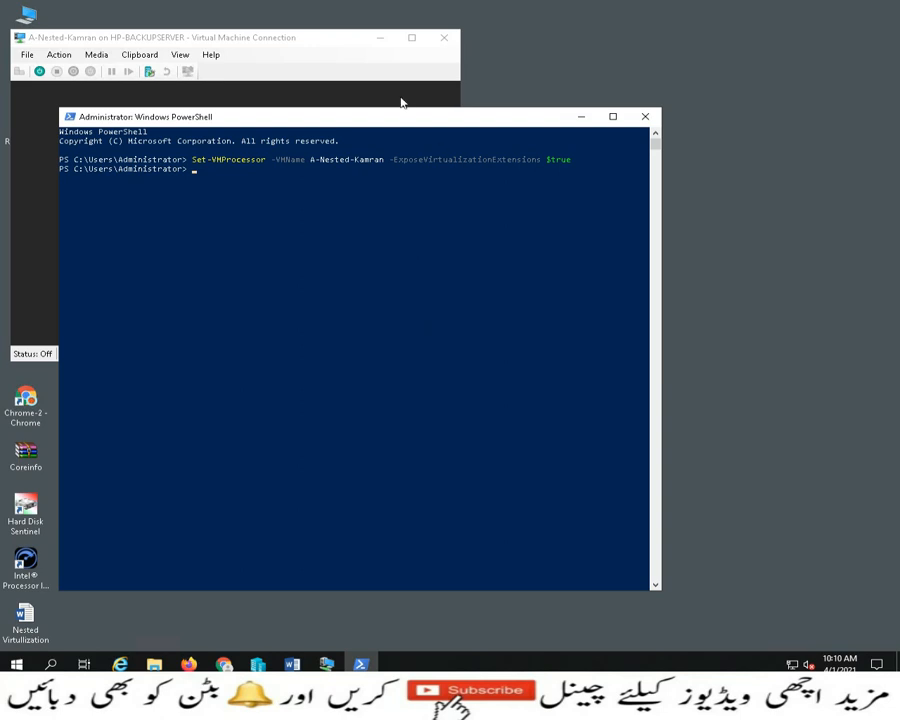
Step: Minimize PowerShell, start the turned-off virtual machine, and reposition its connection window so it is fully on screen
click(40, 76)
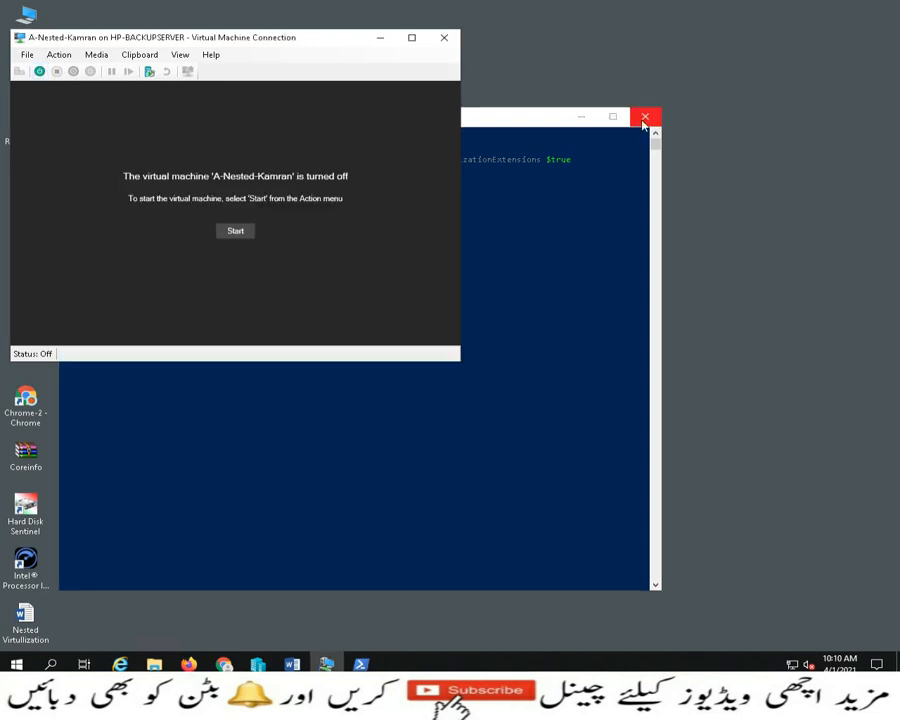
click(581, 117)
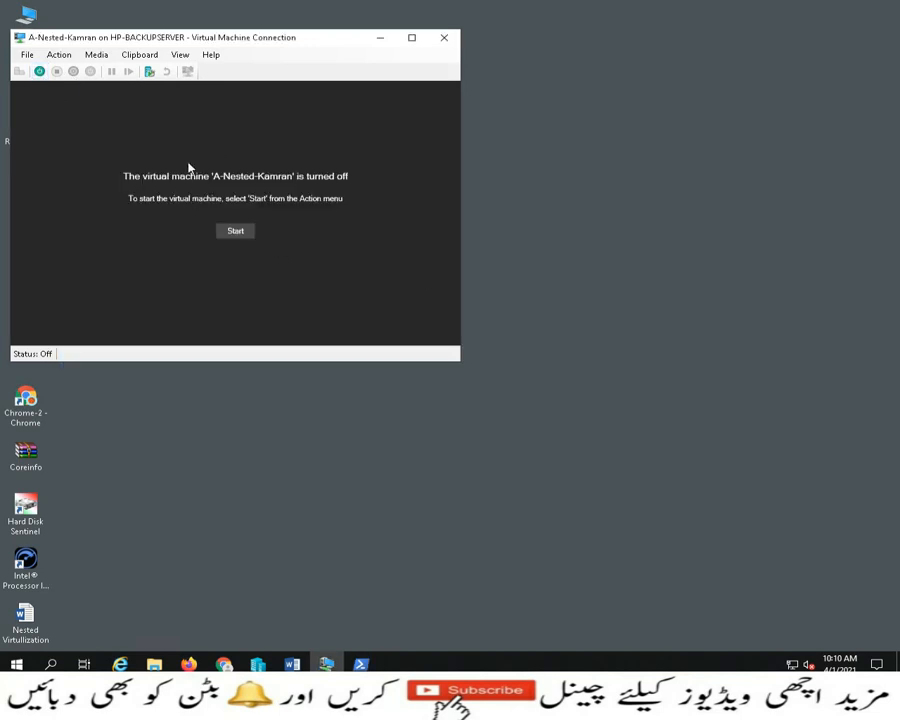
click(235, 231)
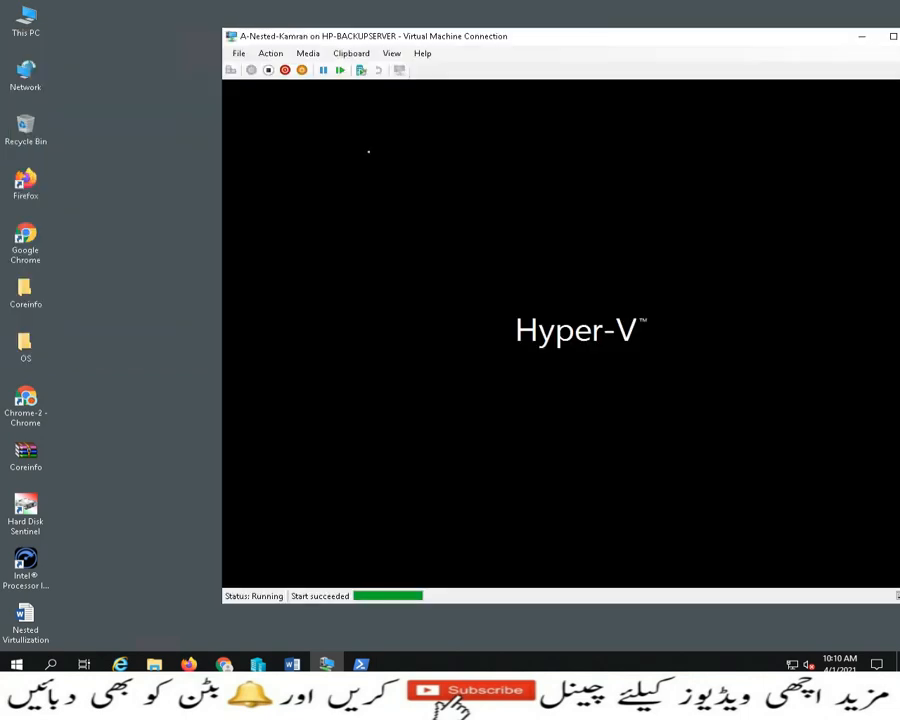
drag(550, 44, 341, 44)
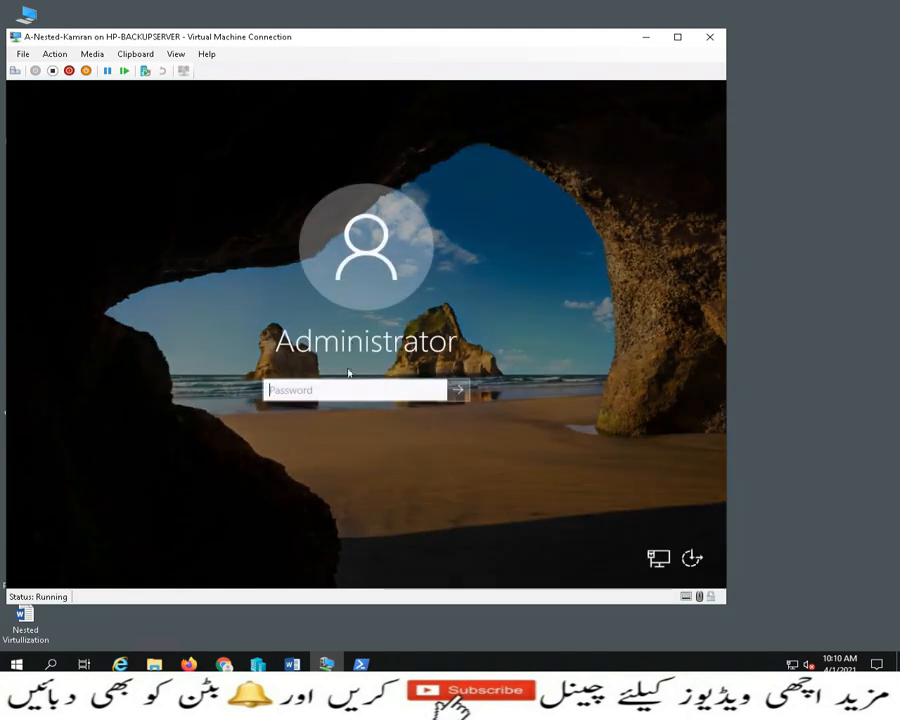
Step: Try to sign in to the virtual machine as Administrator with the account password
text(•••••••)
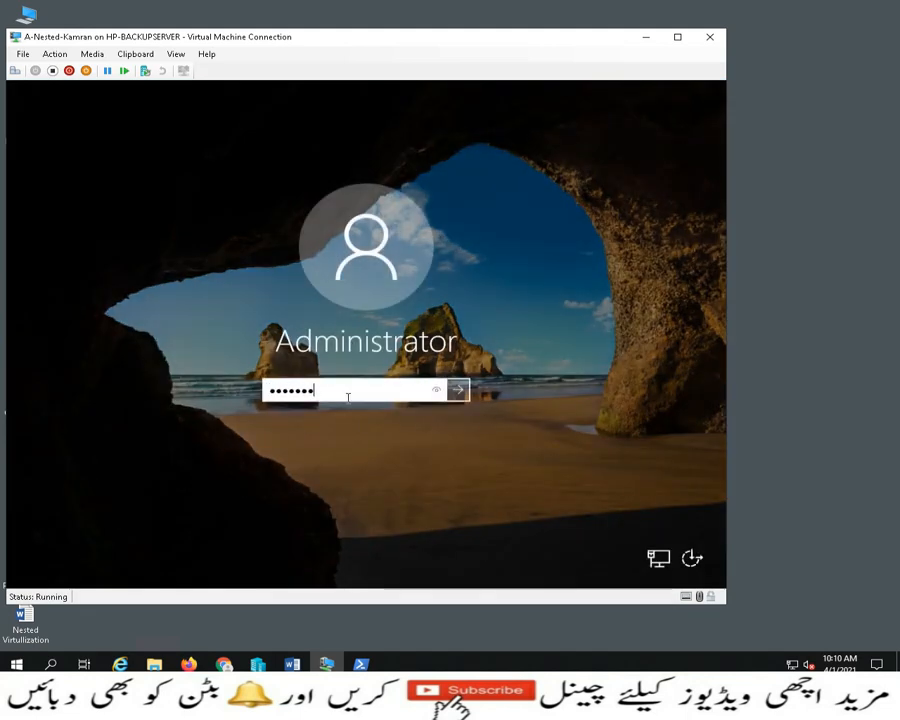
text(••••)
key(Return)
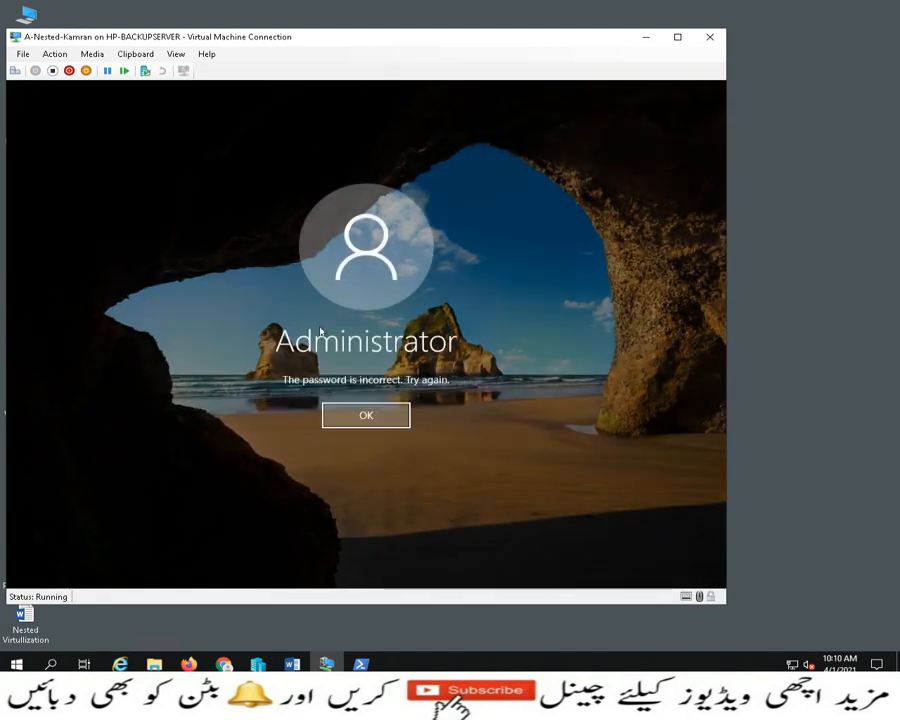
click(365, 424)
Step: Re-enter the Administrator account password and sign in to the virtual machine
text(••)
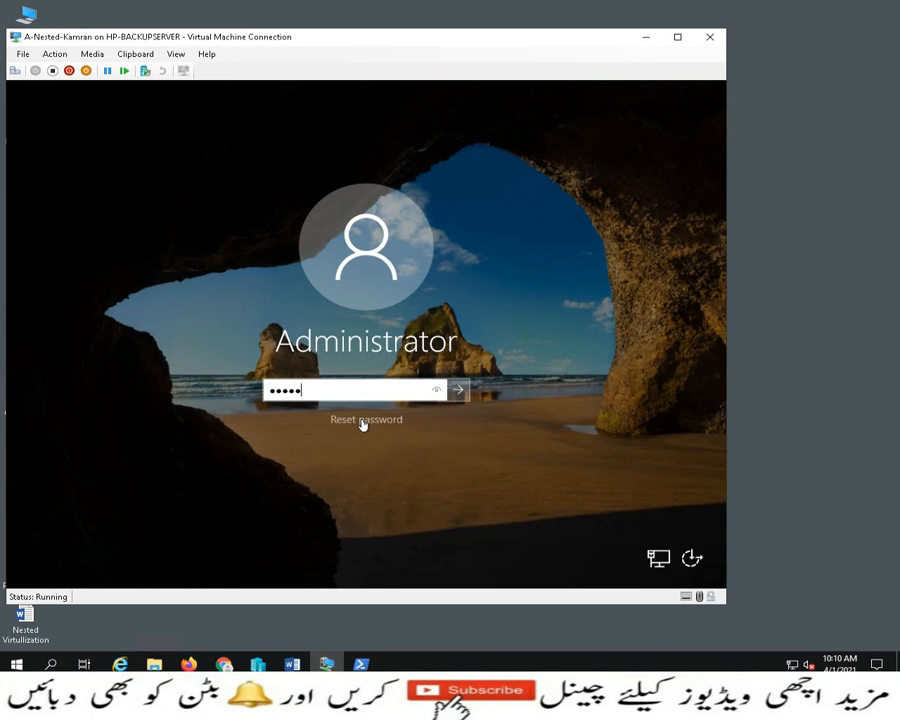
text(•••••••)
key(Return)
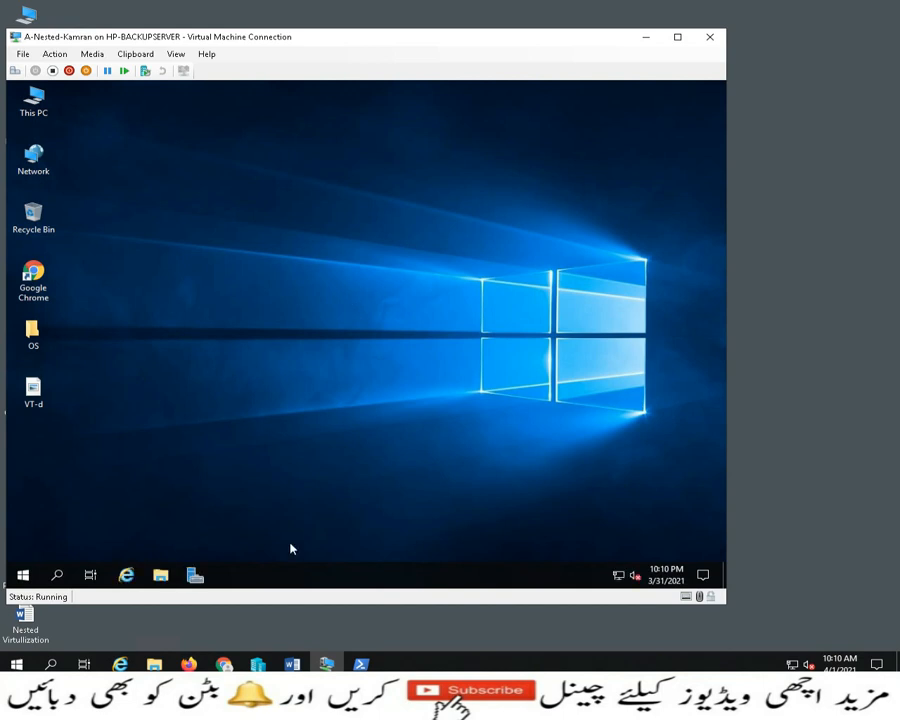
Step: Start the Add Roles and Features Wizard in the virtual machine's Server Manager, choosing role-based installation on the server from the pool
click(198, 577)
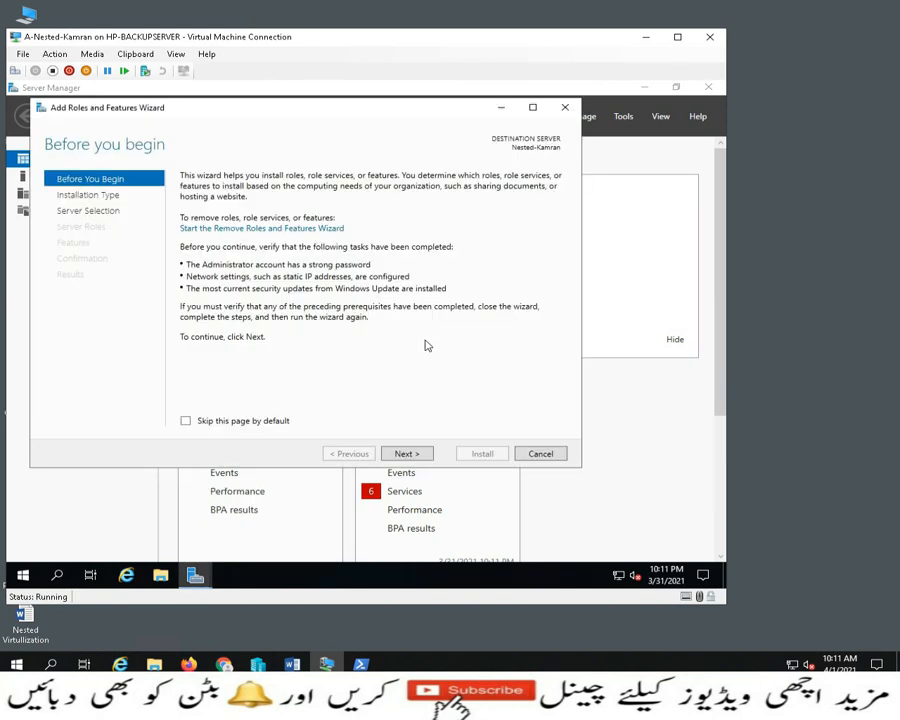
click(407, 455)
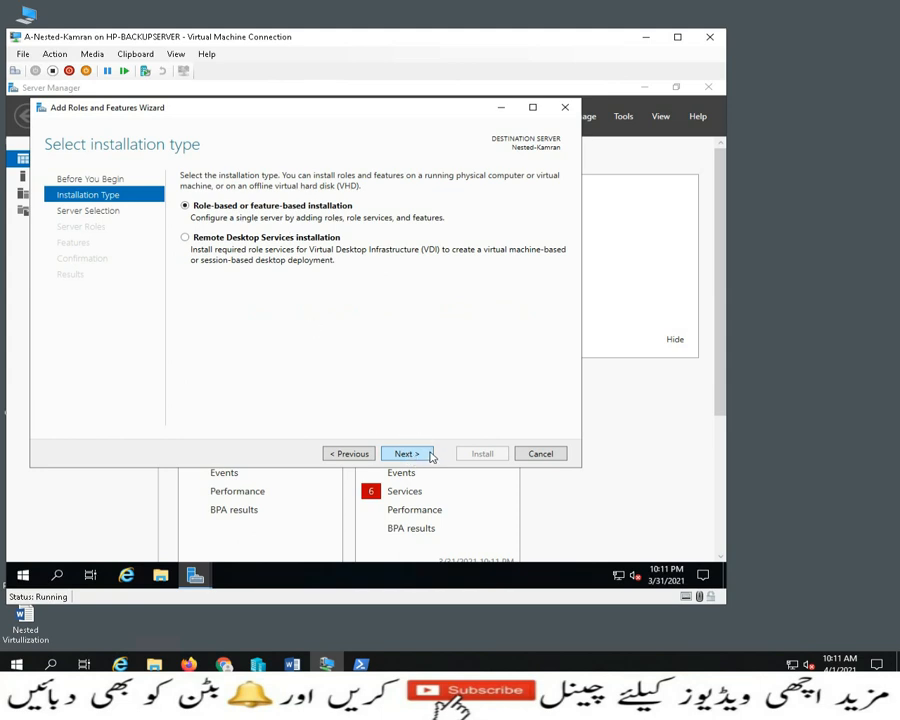
click(428, 455)
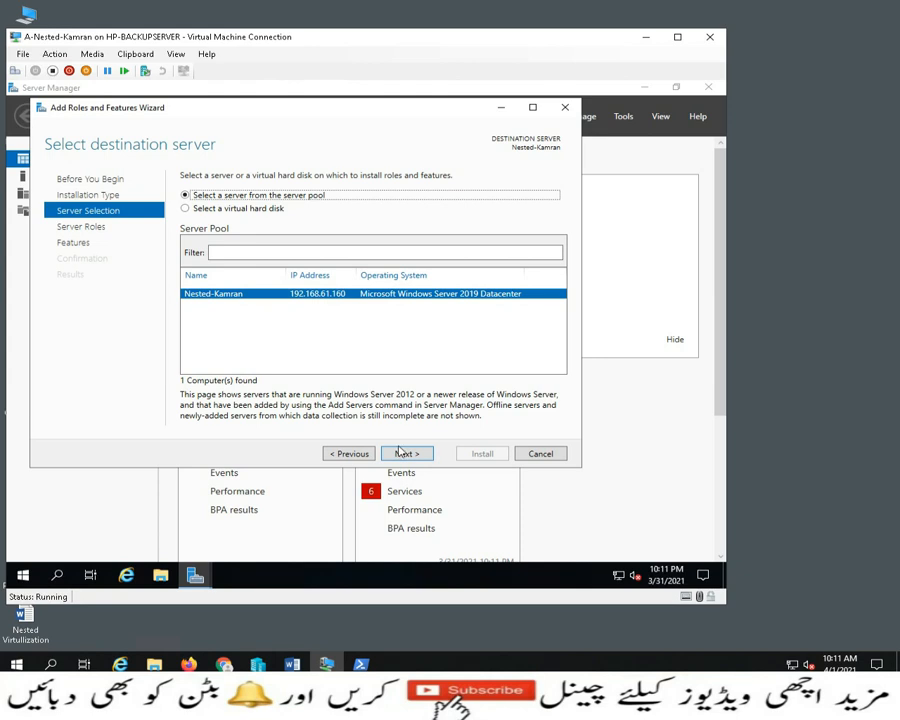
click(408, 458)
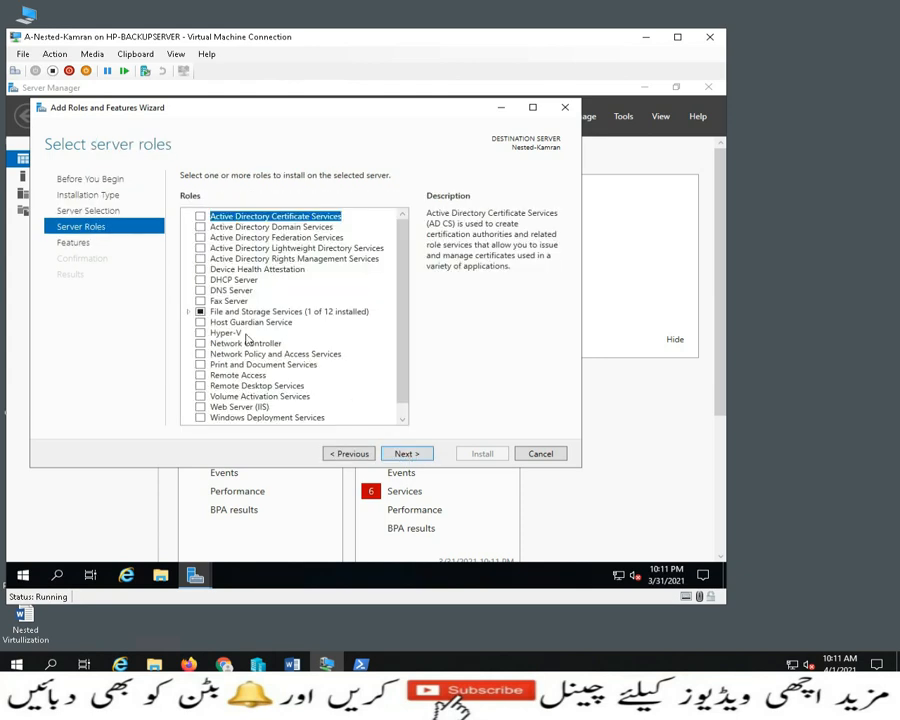
Step: Select the Hyper-V role with its management tools and continue to the virtual switch settings without additional features
click(200, 334)
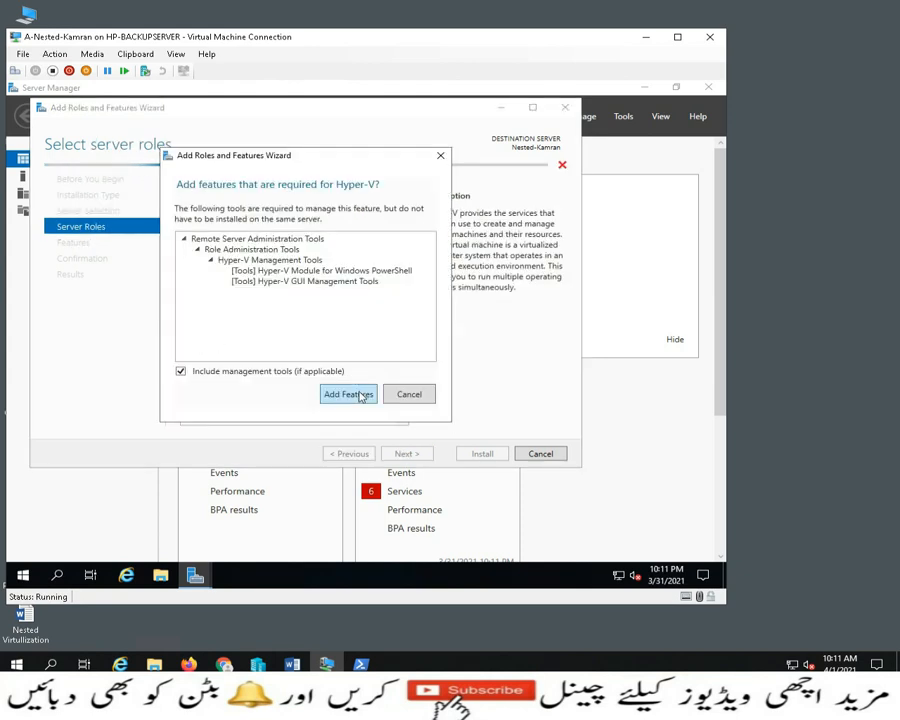
click(350, 337)
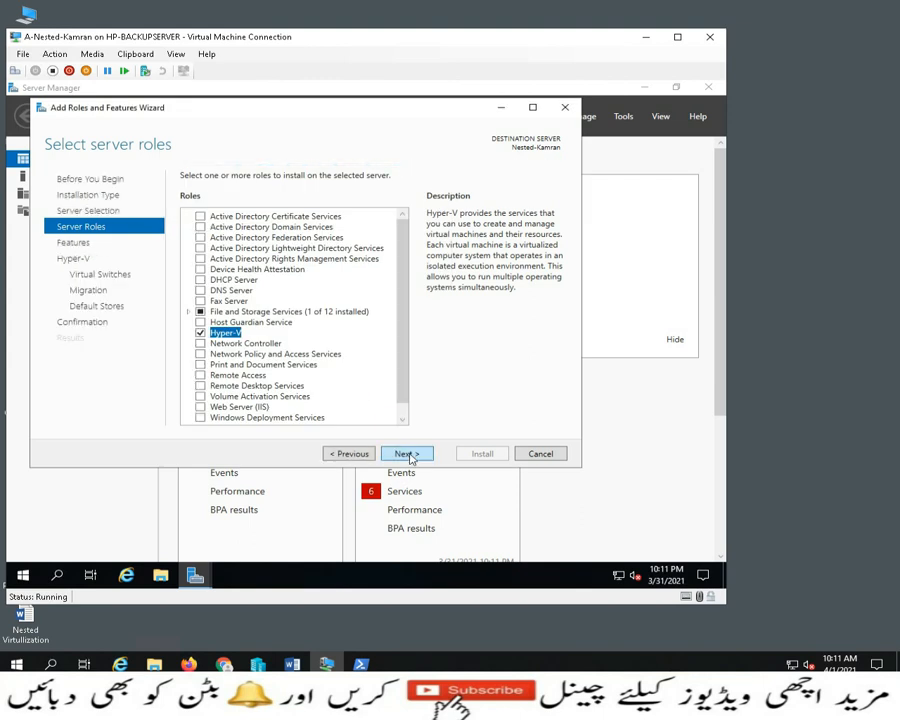
click(405, 454)
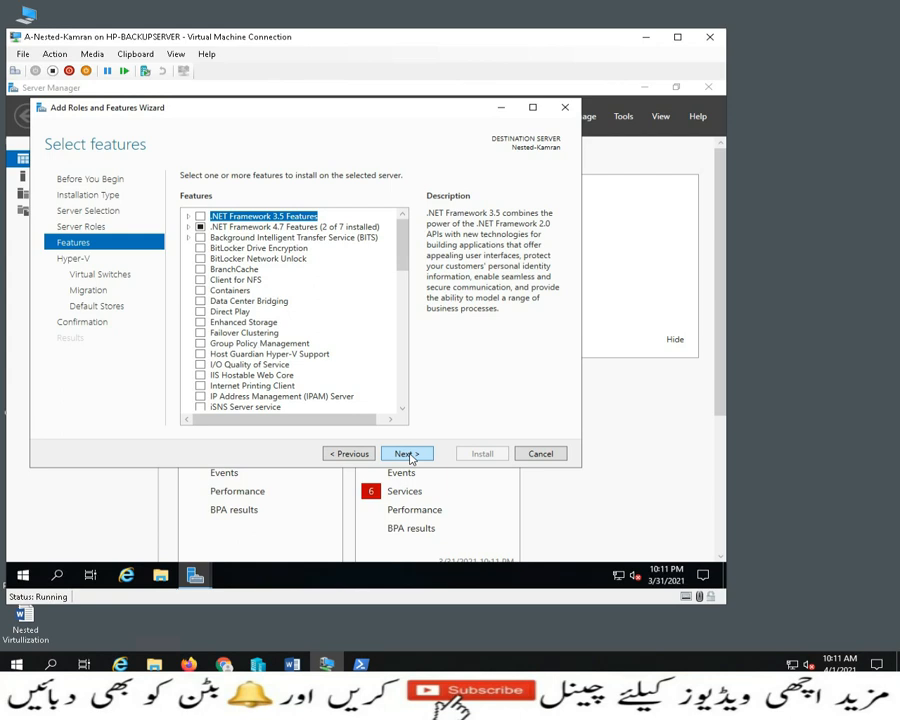
click(405, 454)
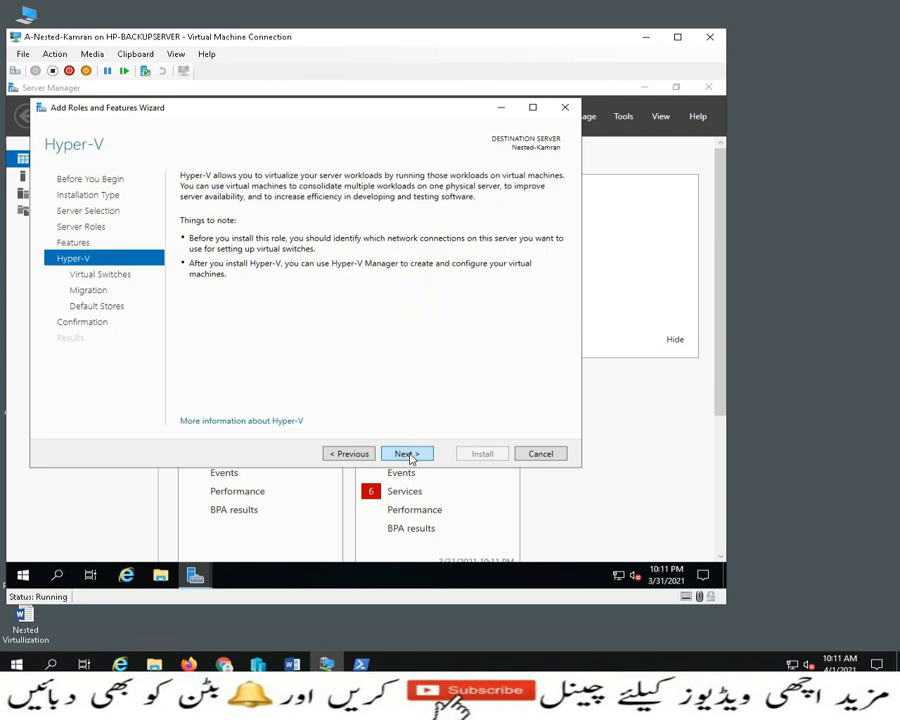
click(408, 455)
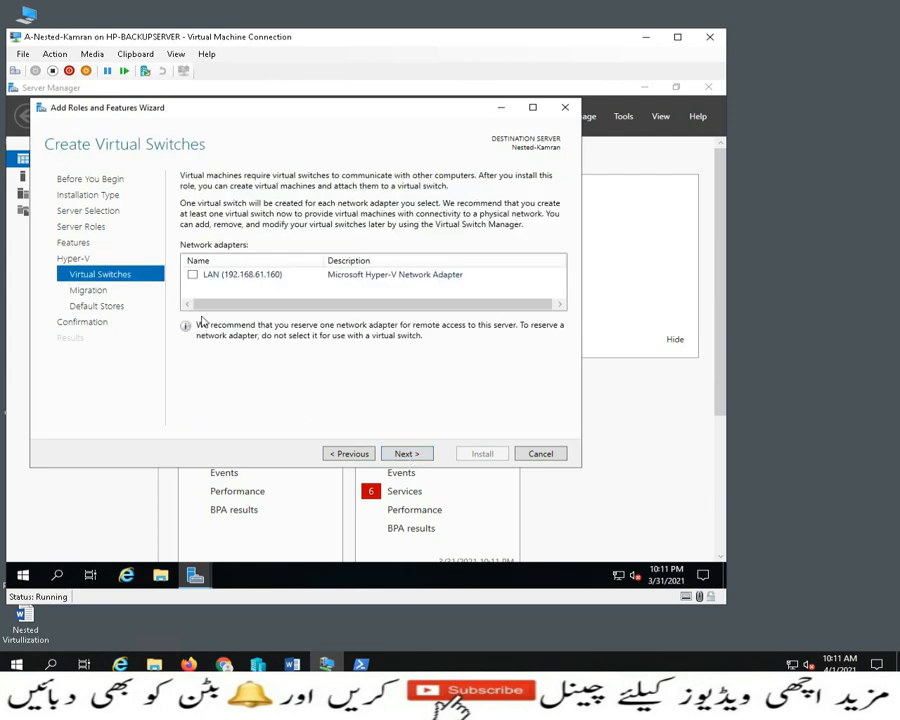
Step: Select the LAN network adapter for the virtual switch and continue past Migration without allowing live migrations
click(192, 276)
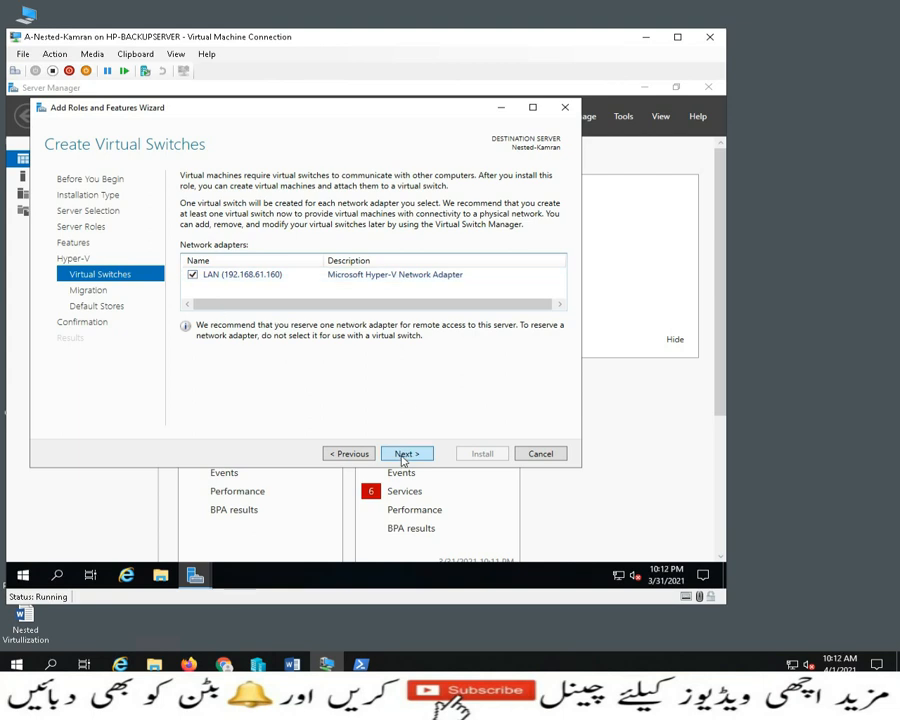
click(403, 456)
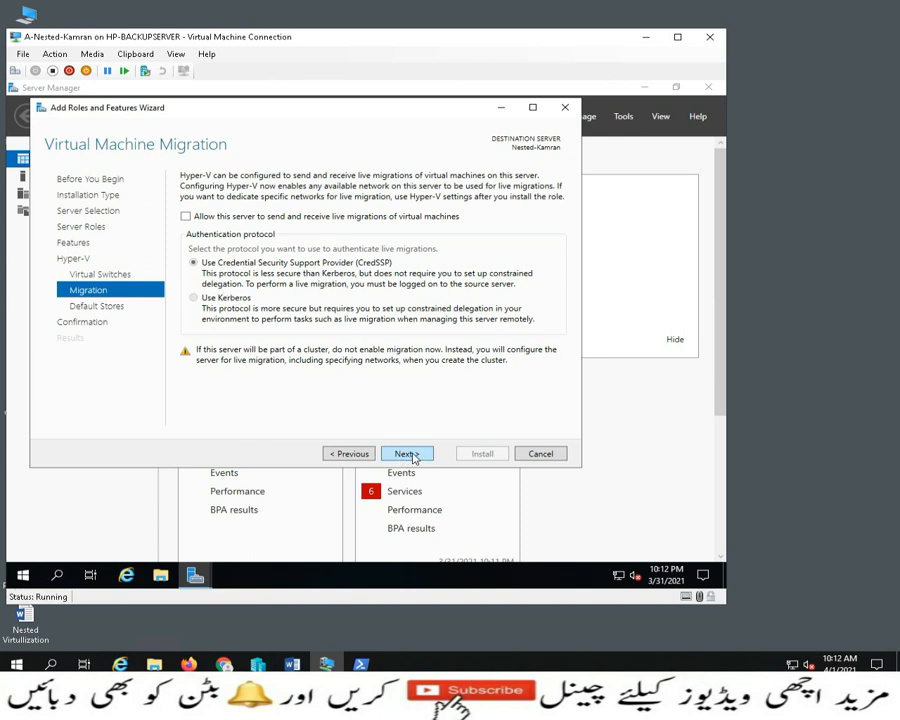
click(414, 457)
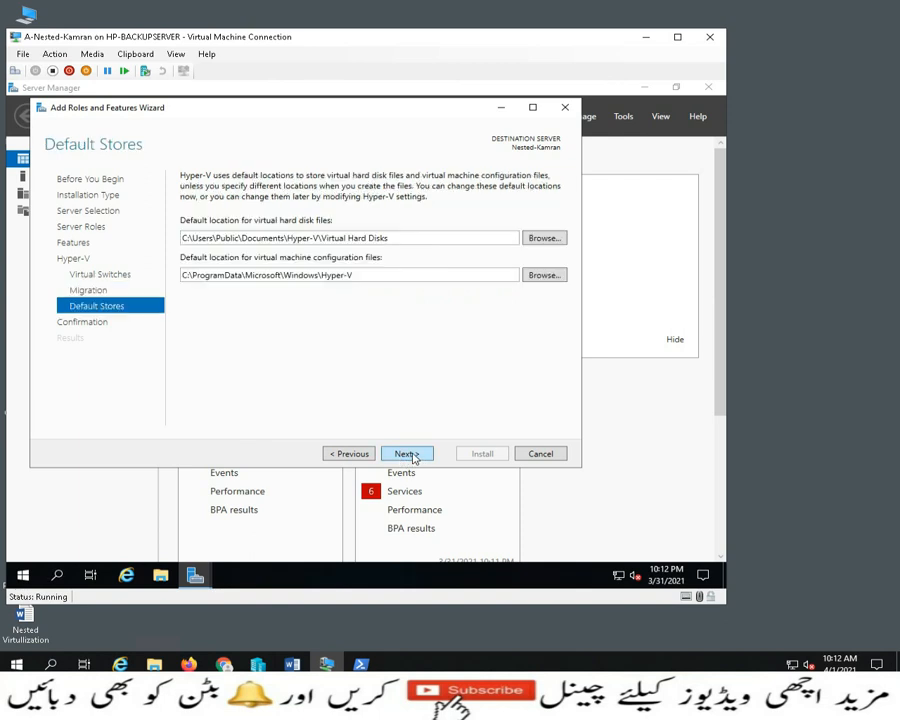
Step: Set the default location for virtual hard disk files to the VM folder on Local Disk (D:)
click(543, 239)
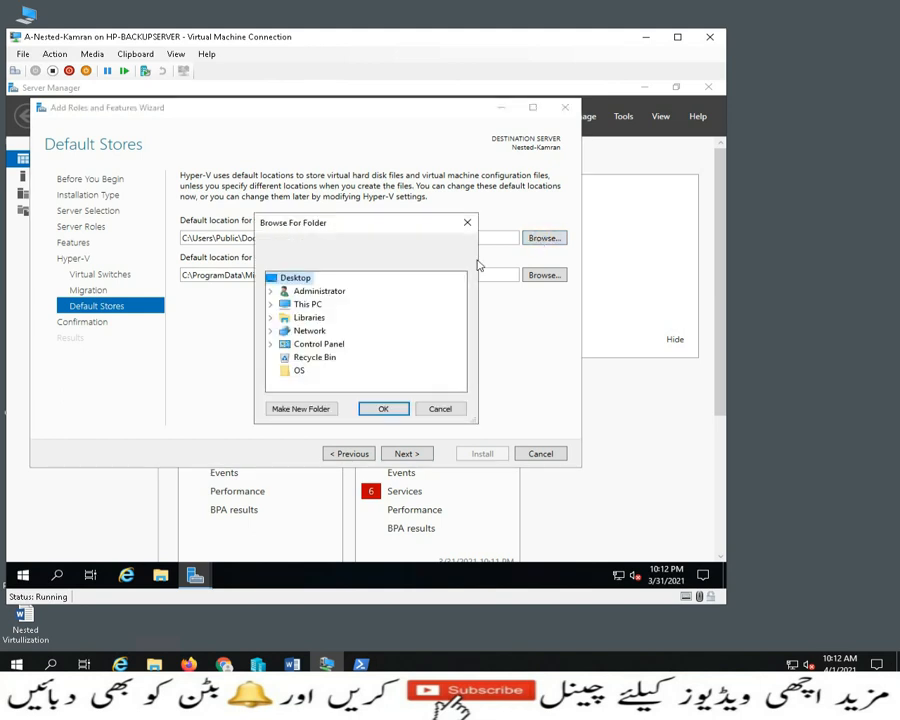
click(271, 304)
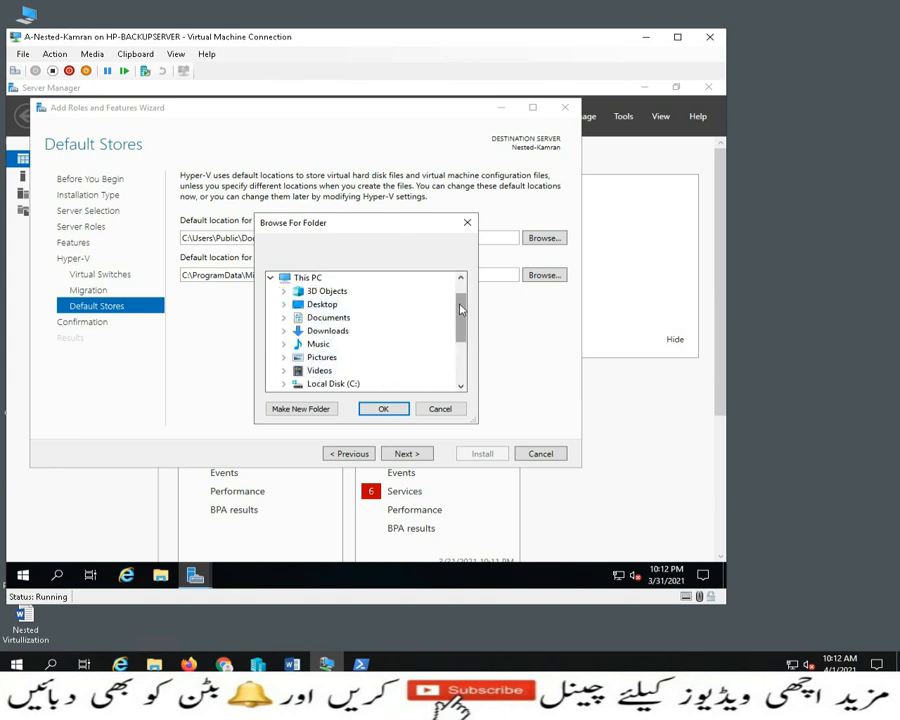
drag(460, 307, 460, 346)
click(321, 304)
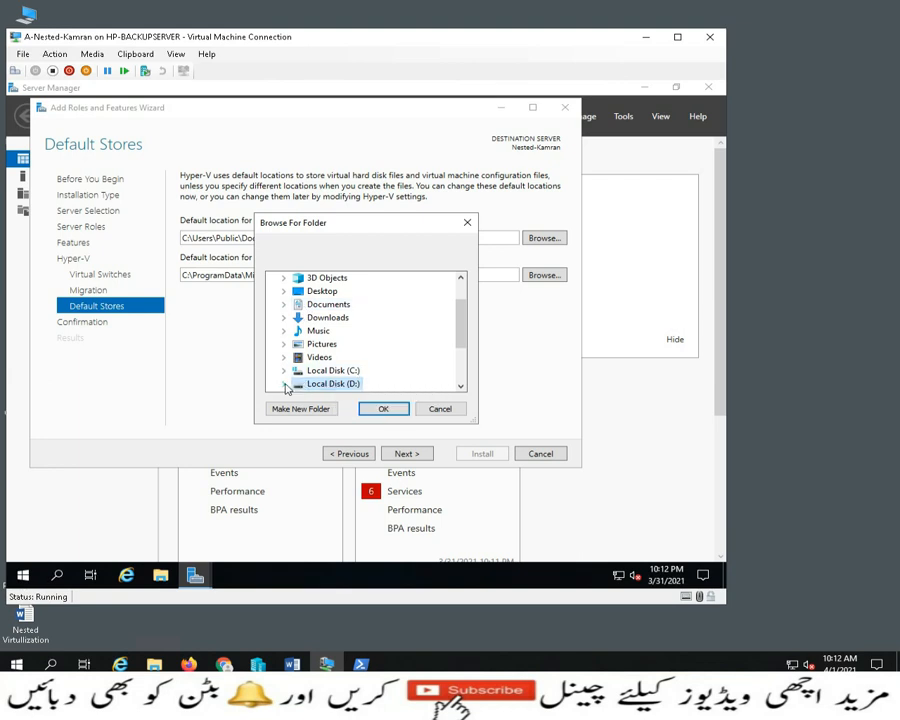
scroll(465, 327, down, 2)
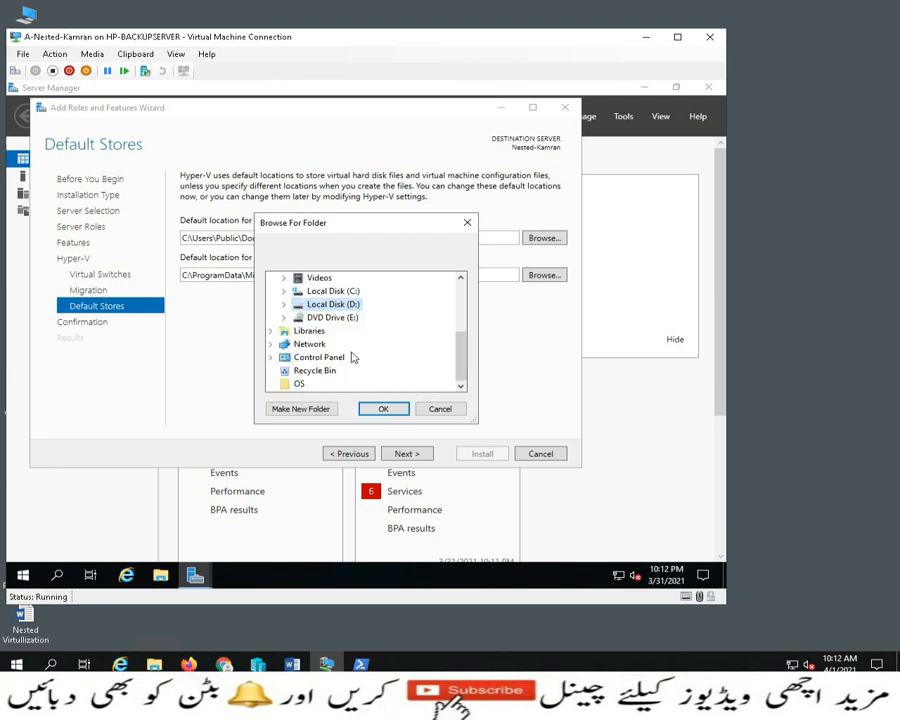
click(286, 305)
click(325, 318)
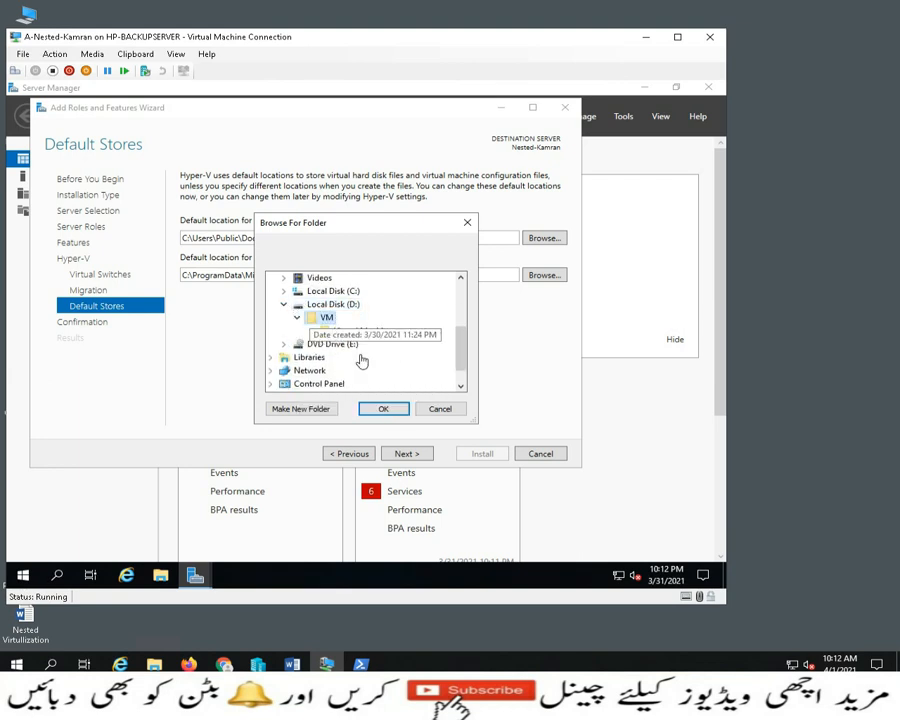
click(383, 408)
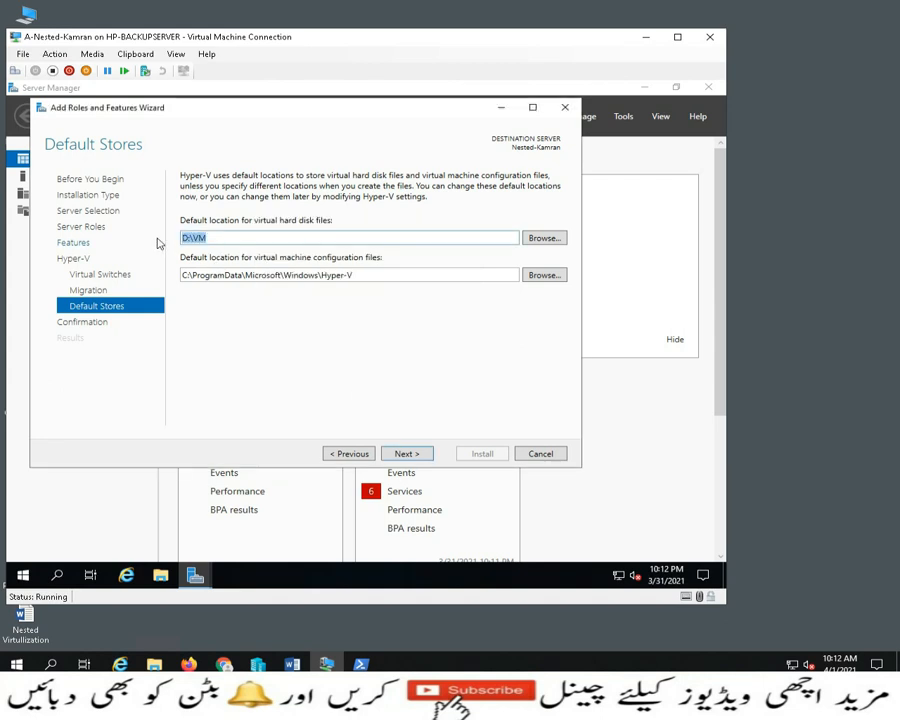
Step: Set the default location for virtual machine configuration files to D:\VM and continue to Confirmation
drag(374, 275, 150, 275)
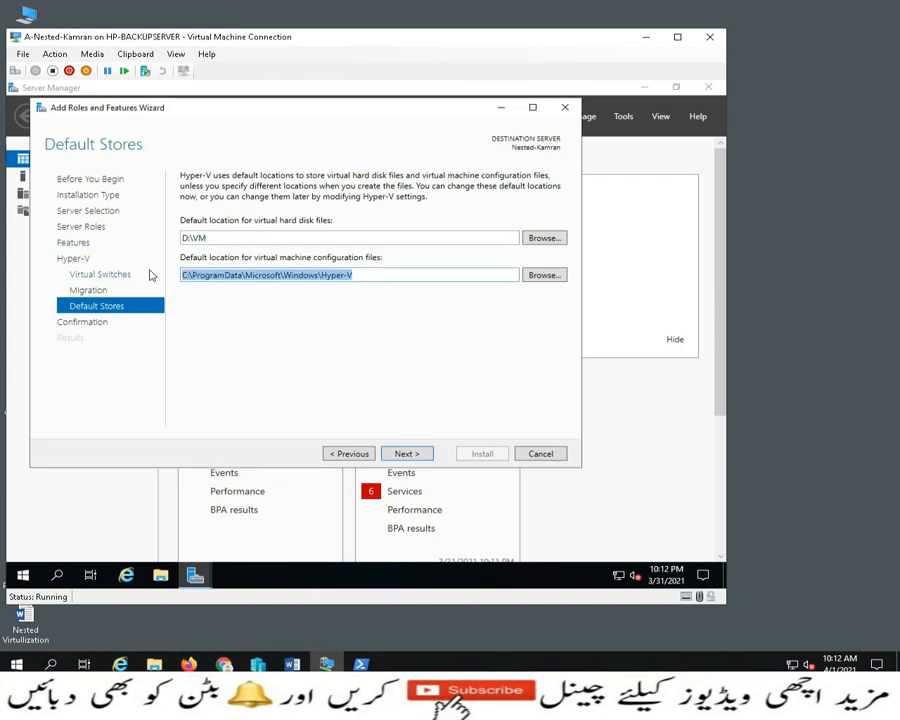
text(D:\VM)
click(410, 454)
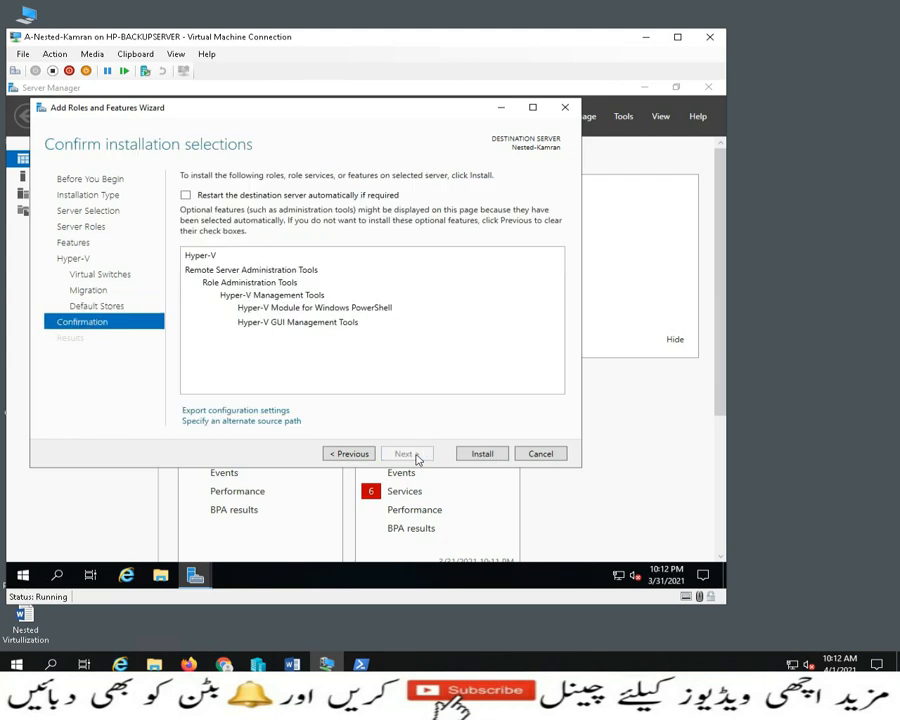
Step: Allow the destination server to restart automatically if required and start installing the Hyper-V role
click(185, 195)
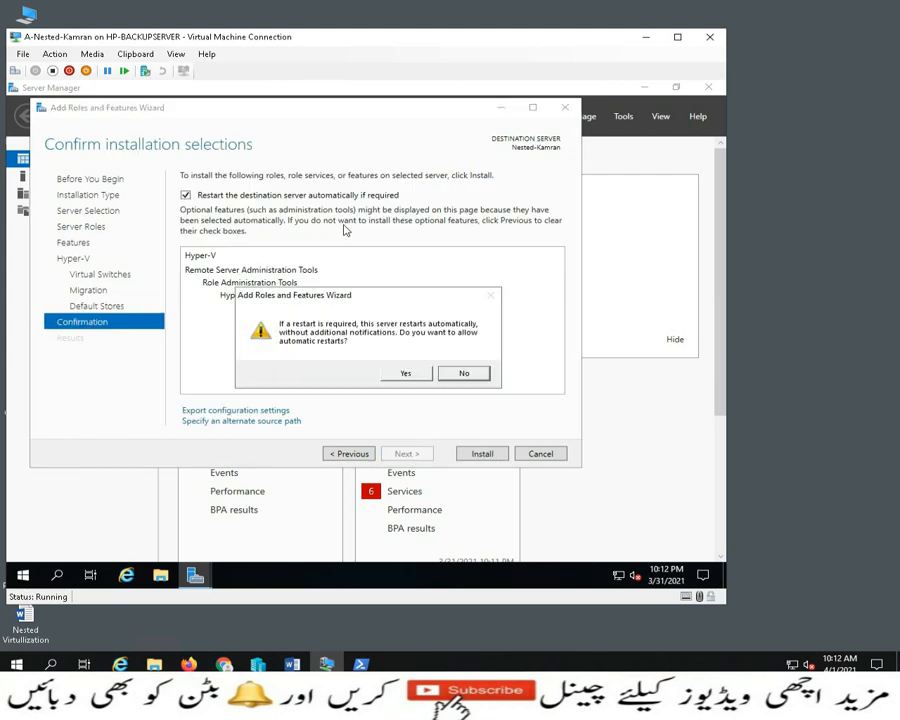
click(405, 375)
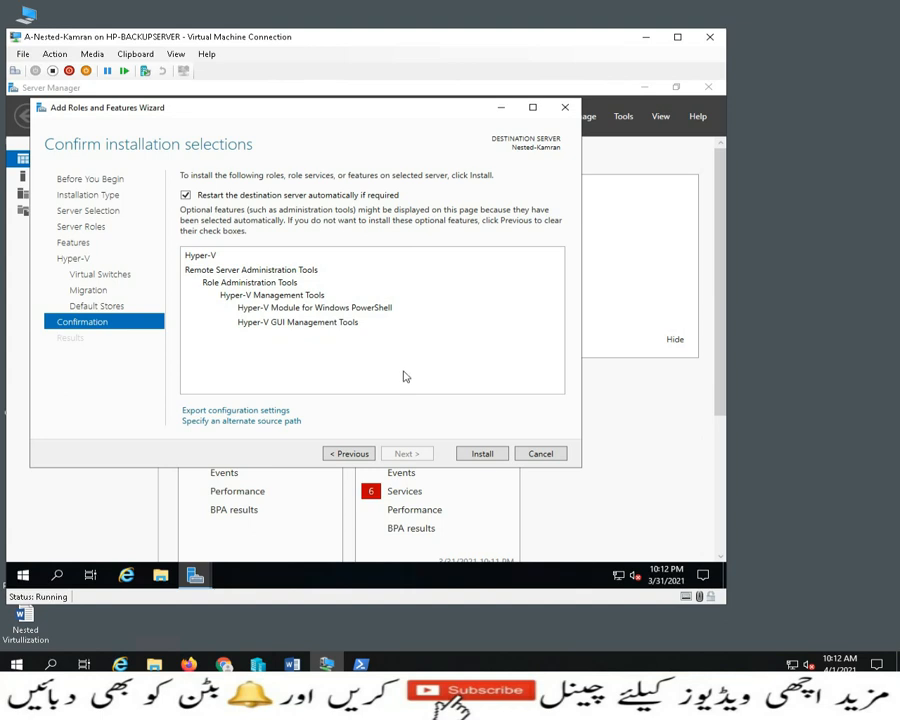
click(479, 458)
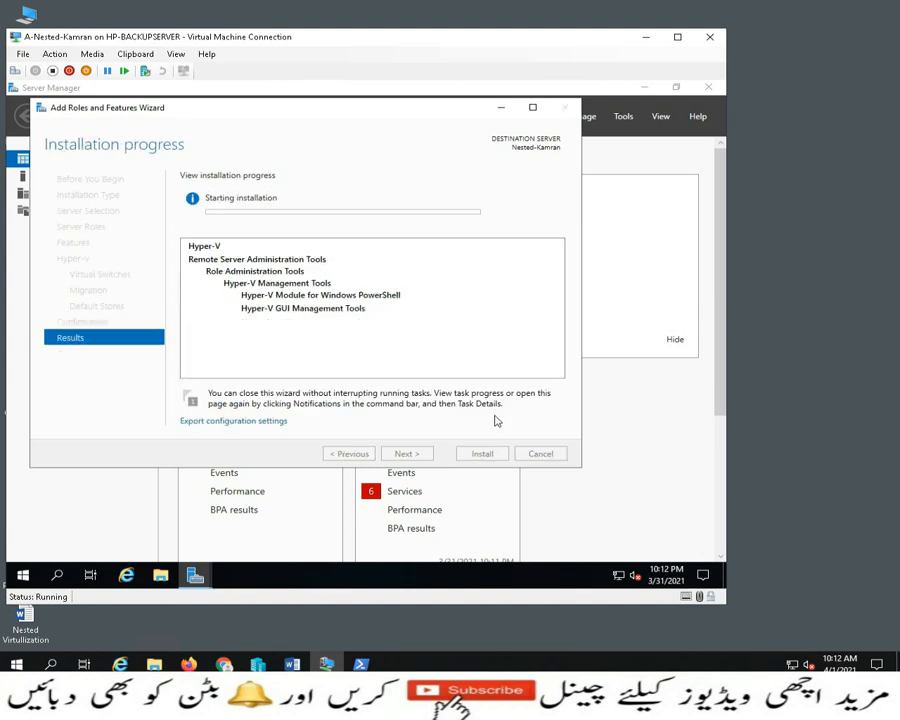
Step: Open Hyper-V Manager inside the nested server and begin a new virtual machine named VM-1, keeping the default storage location
click(466, 3)
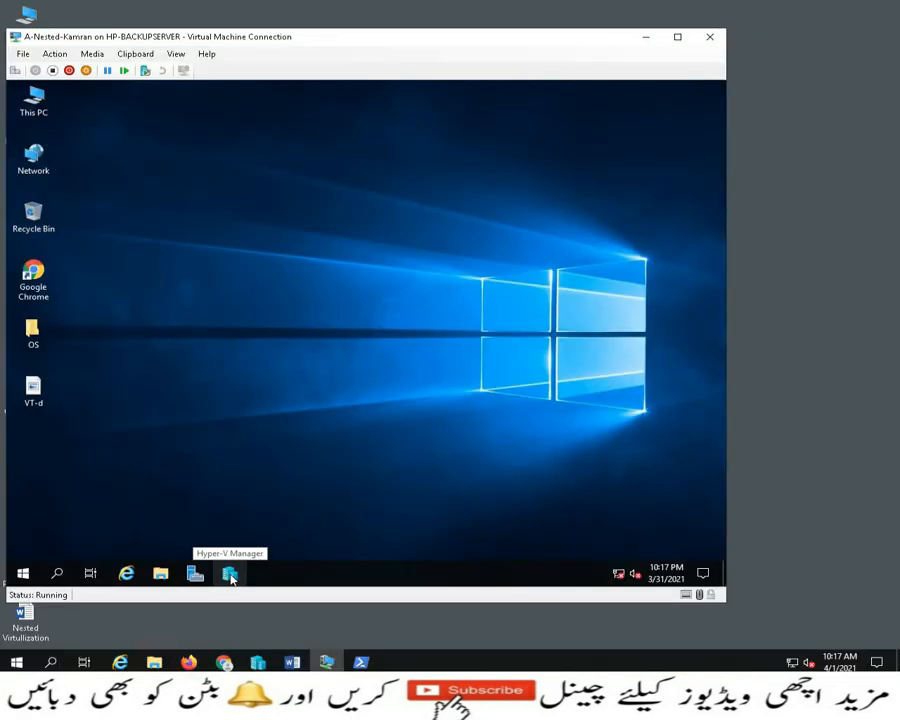
click(230, 574)
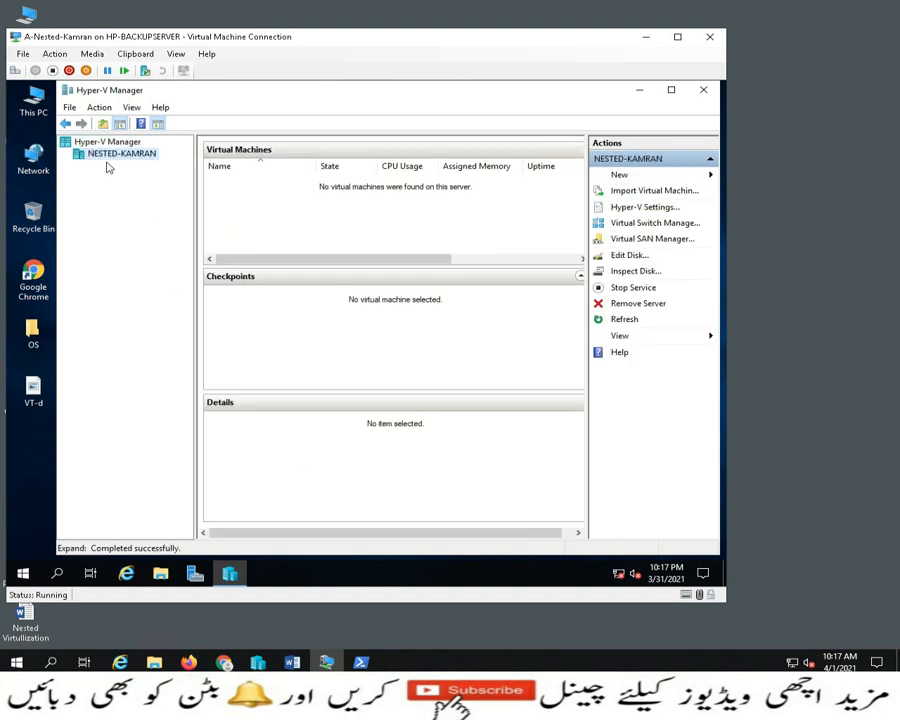
click(617, 174)
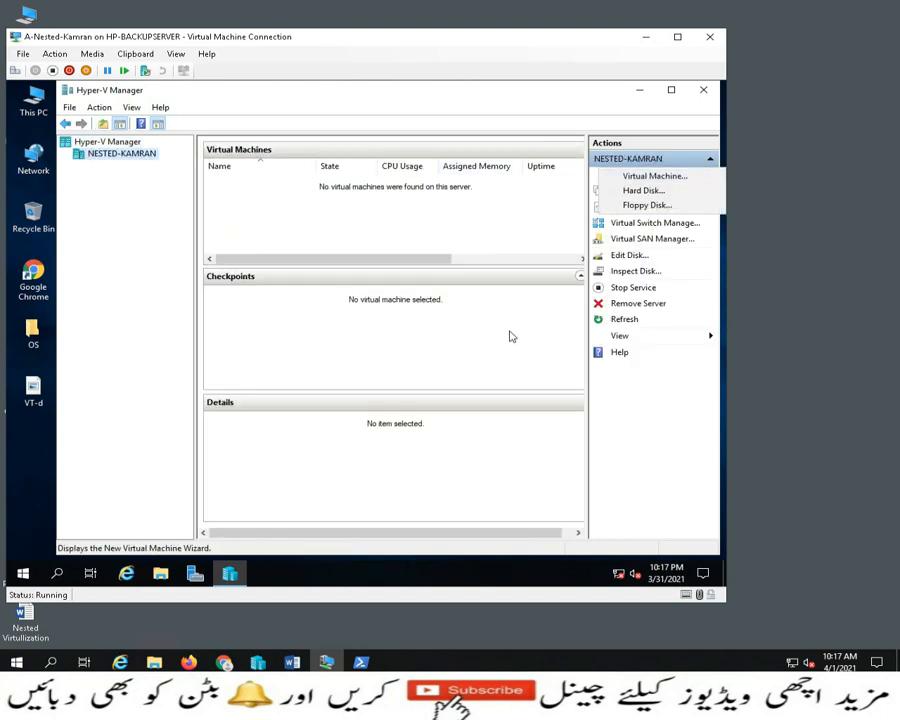
click(628, 176)
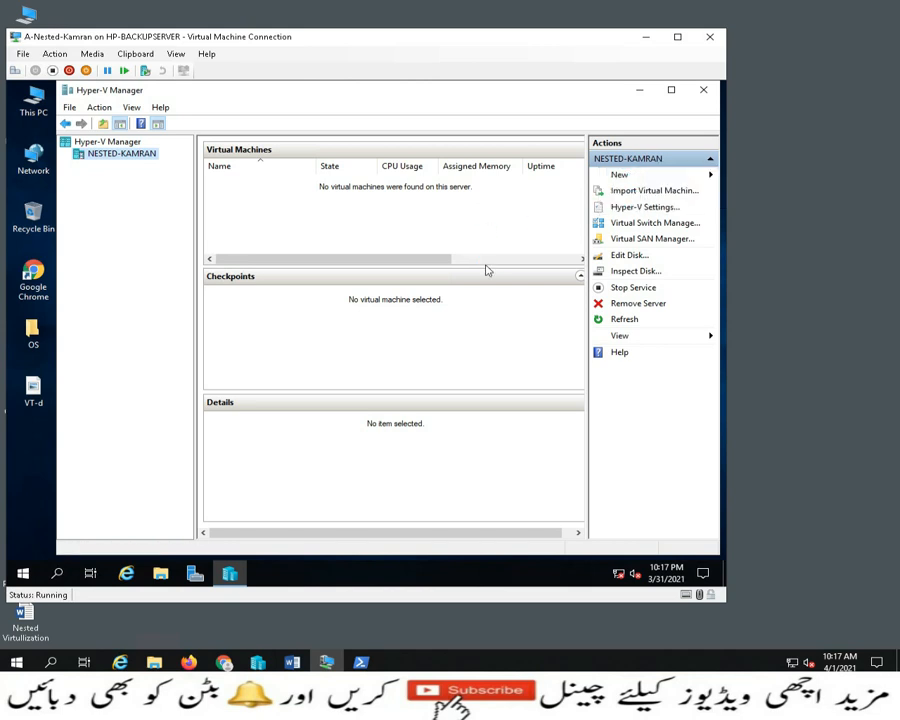
click(460, 475)
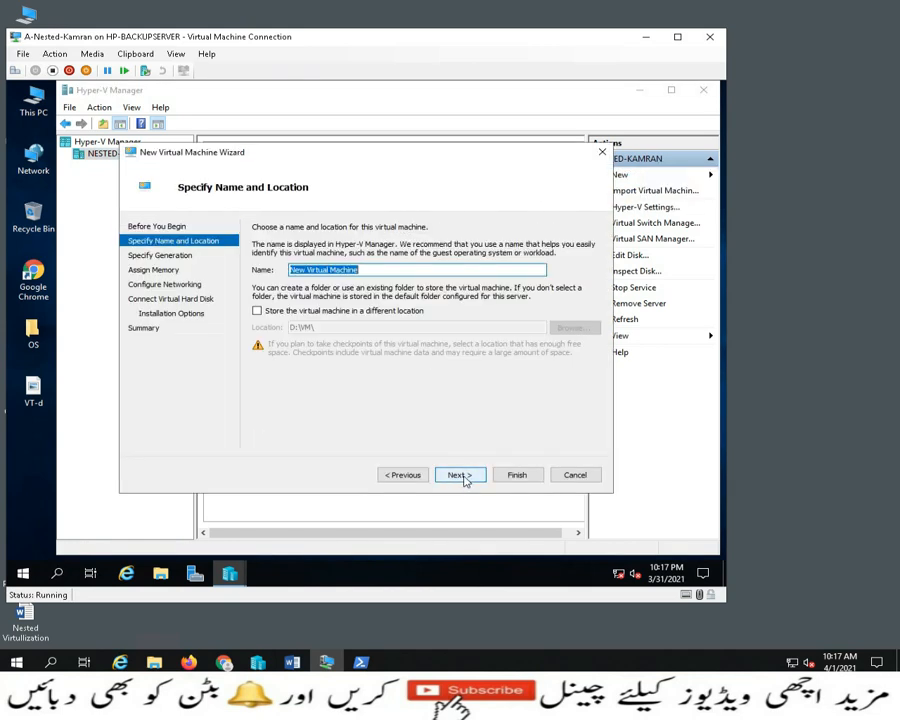
text(VM-1)
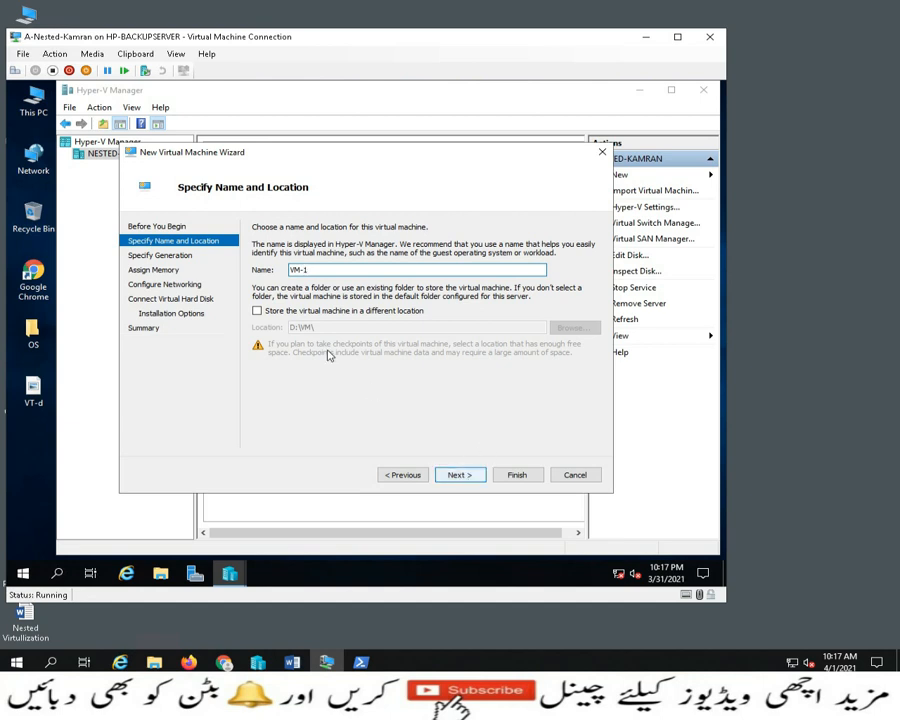
click(460, 475)
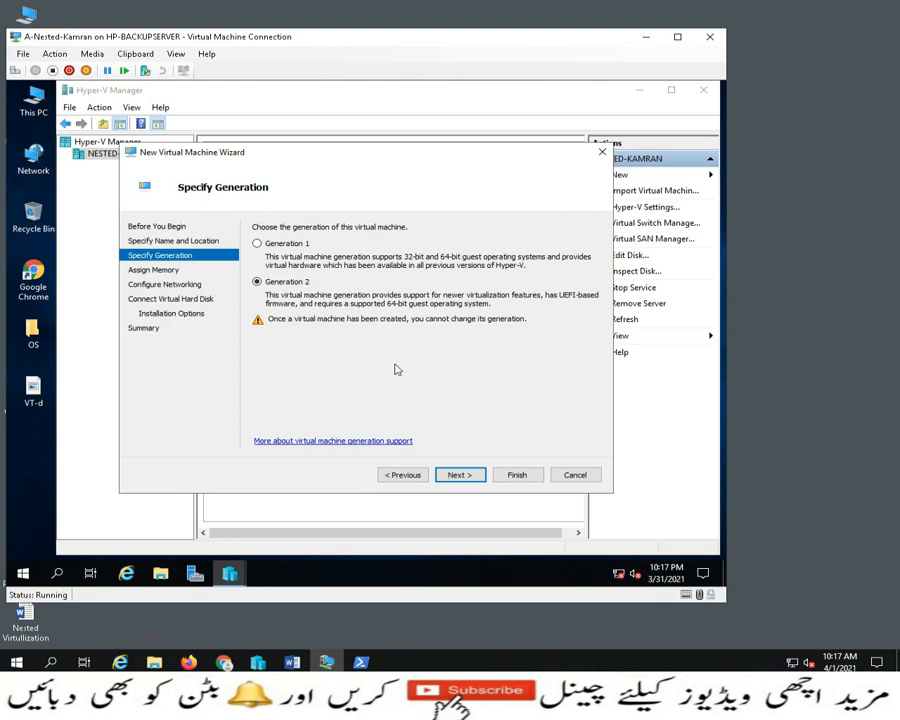
Step: Accept Generation 2, 1024 MB of startup memory and the Not Connected network setting for the new virtual machine
click(461, 477)
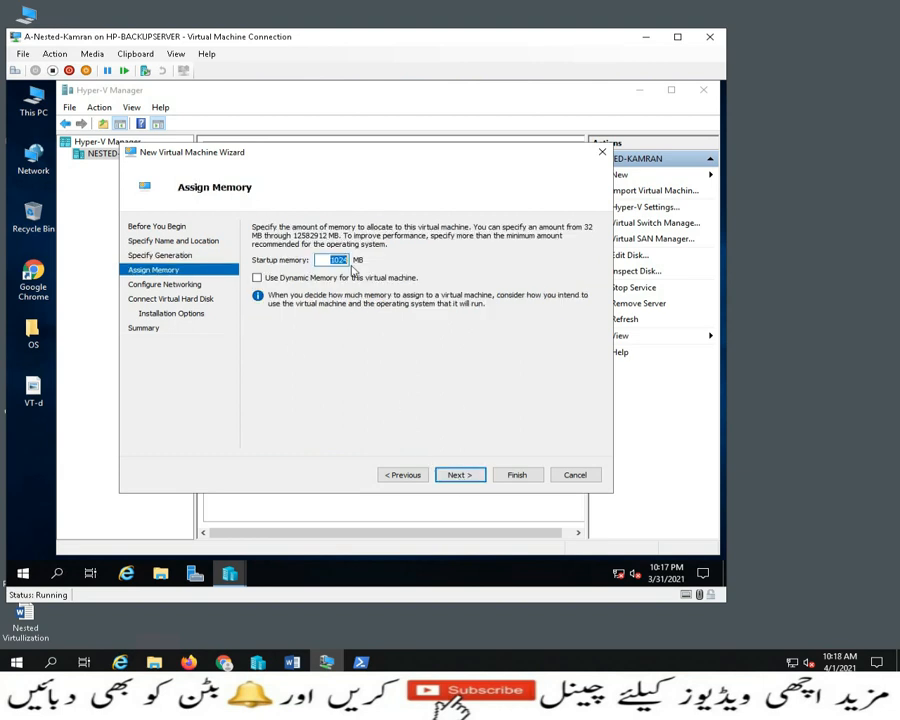
click(476, 480)
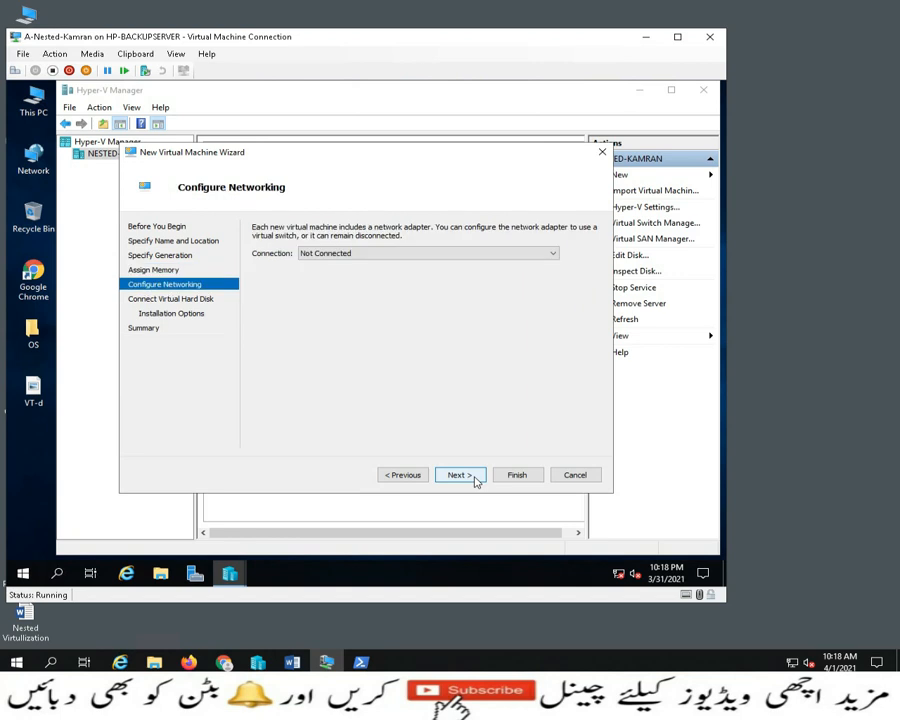
click(451, 256)
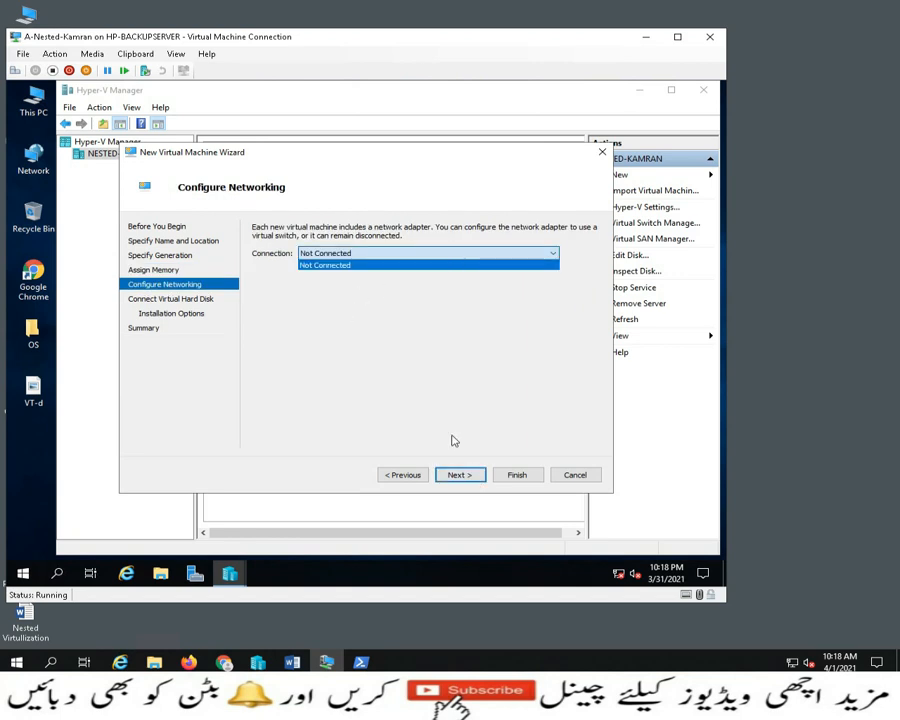
click(459, 477)
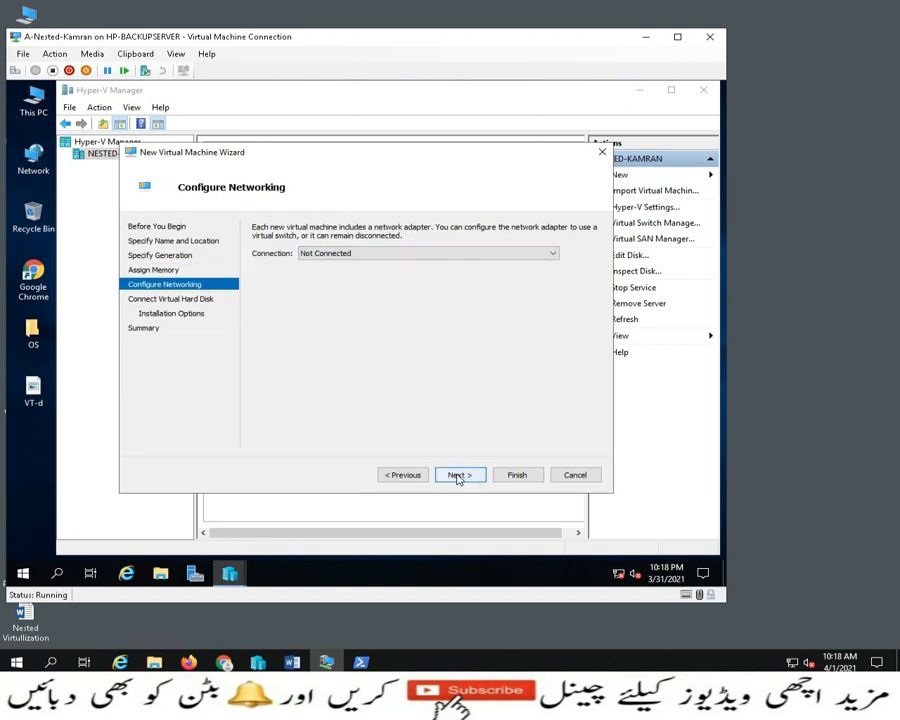
click(458, 477)
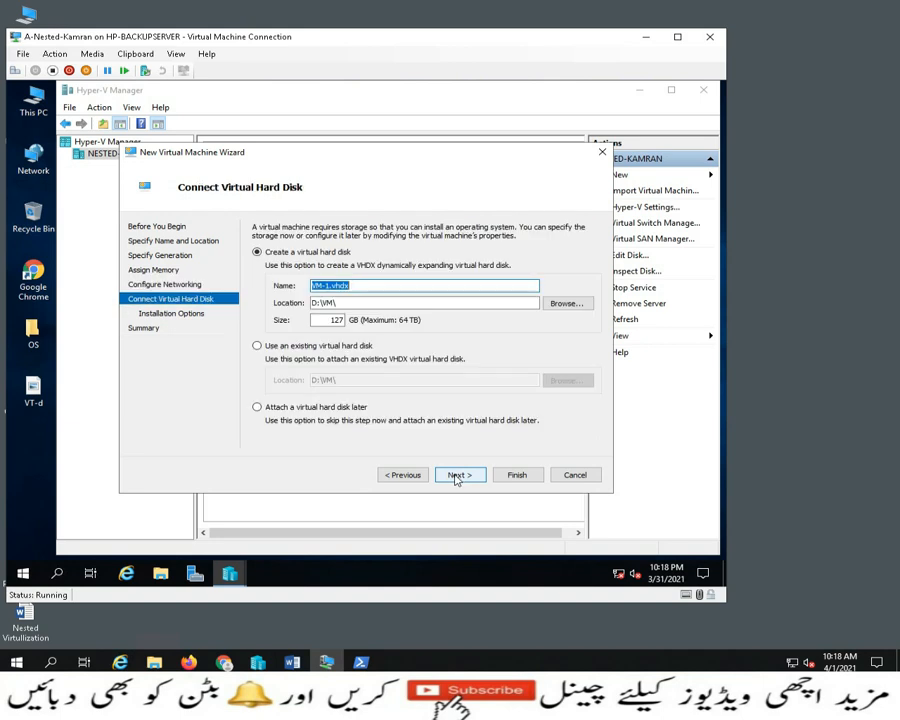
Step: Attach the existing virtual hard disk Window-10 from the VM folder on Local Disk (D:) and finish creating the virtual machine
double_click(333, 320)
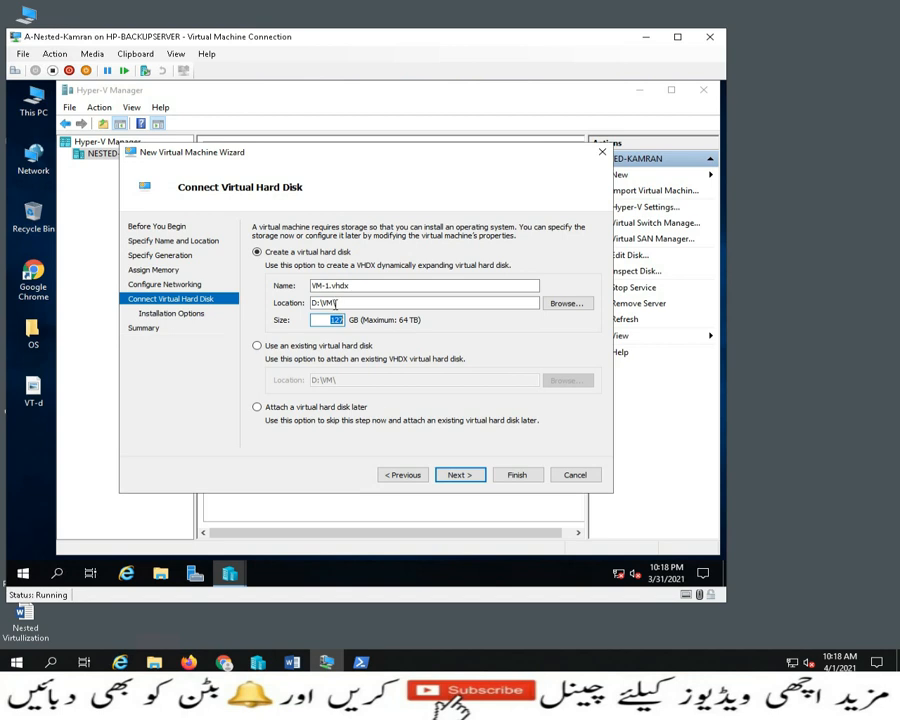
click(257, 347)
click(566, 383)
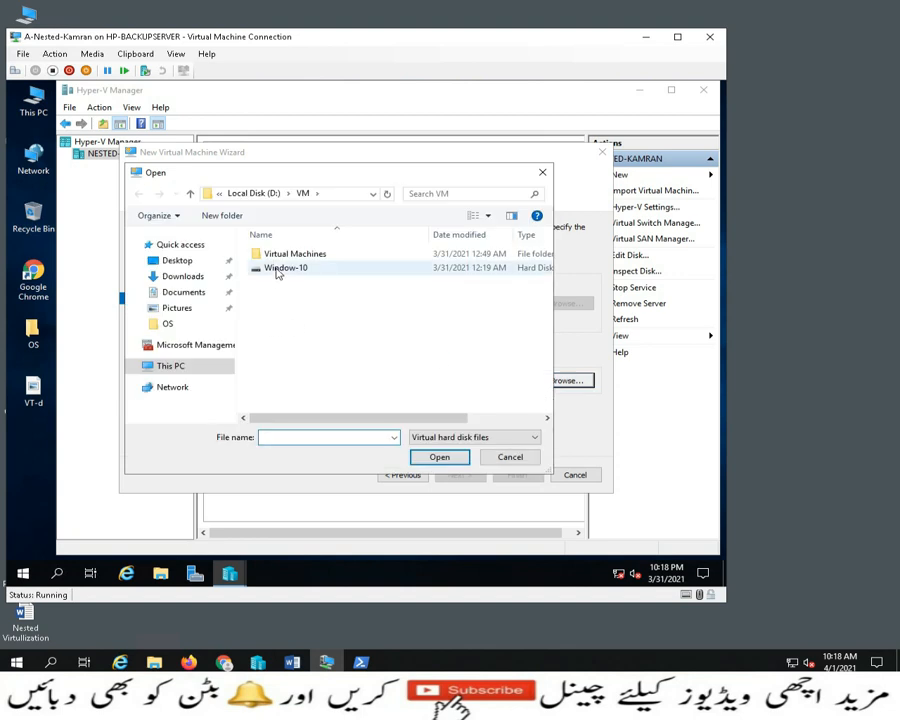
click(278, 270)
click(440, 457)
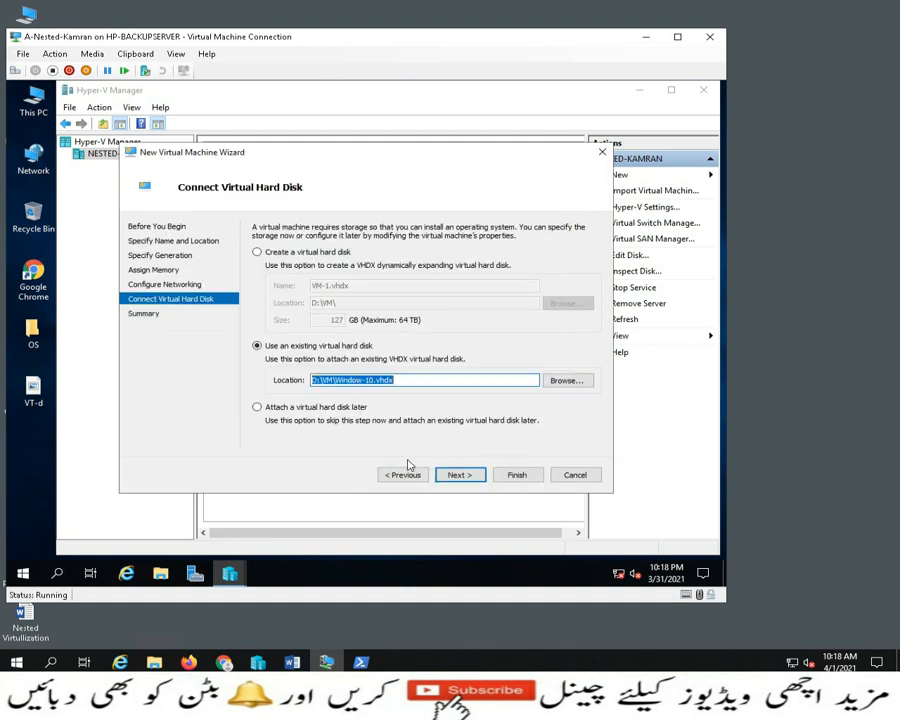
click(470, 476)
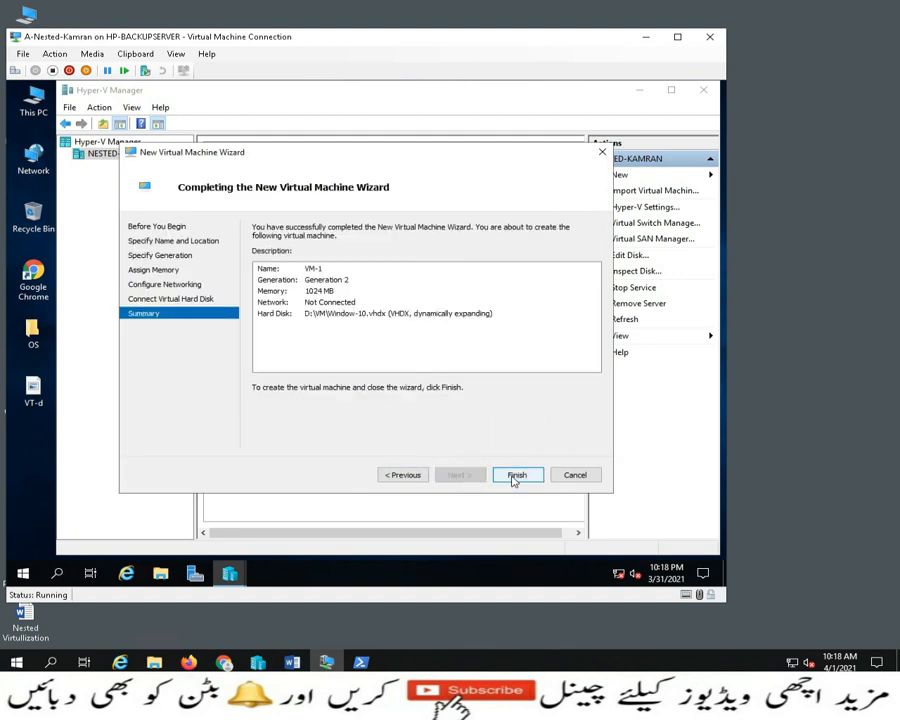
click(515, 479)
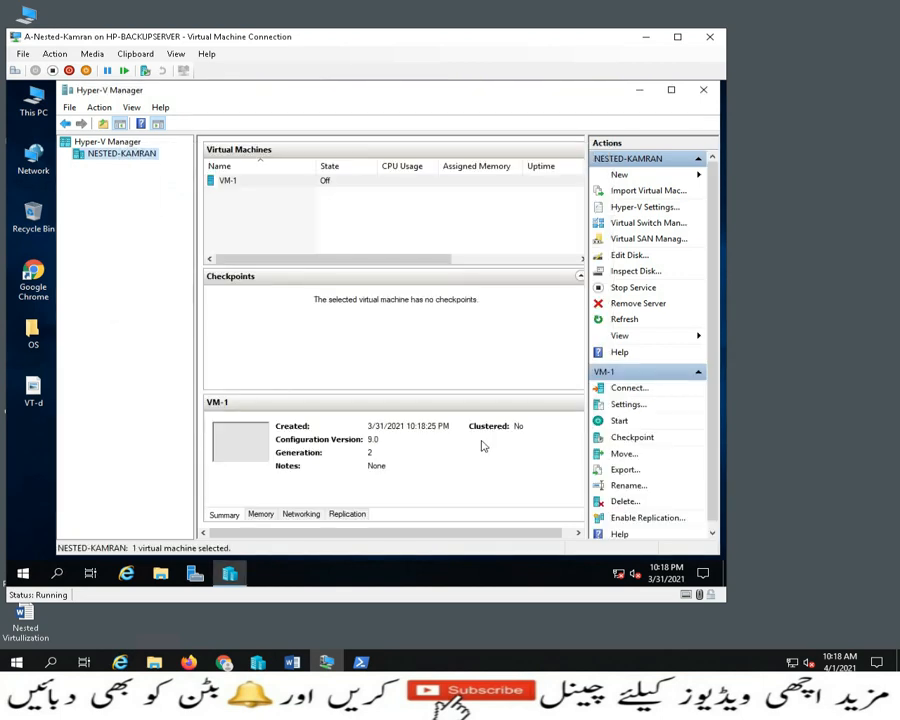
Step: Start VM-1 in the nested Hyper-V Manager and connect to its console
right_click(270, 181)
click(302, 229)
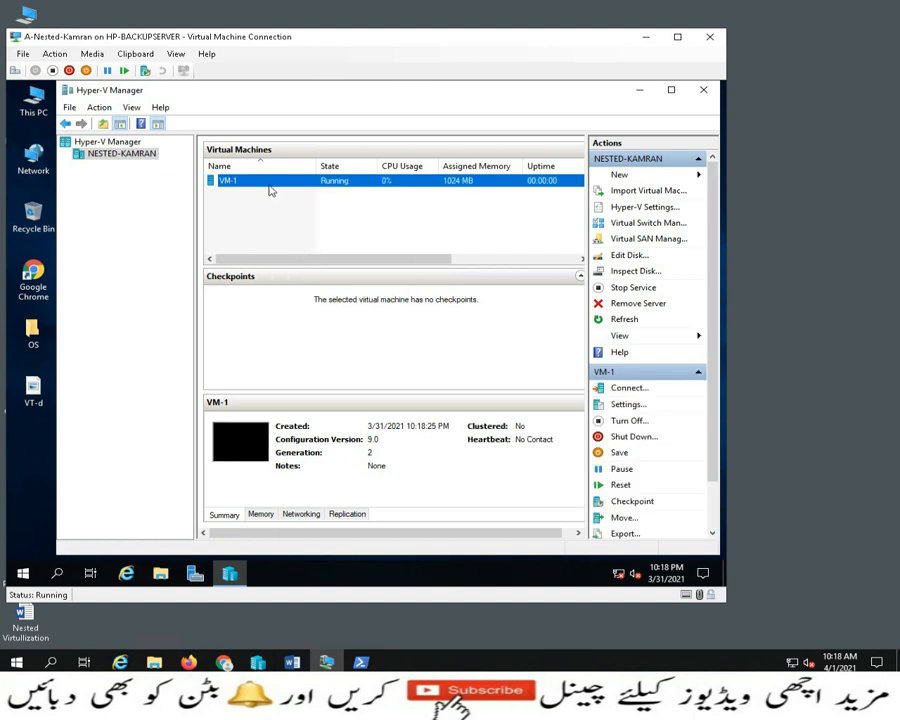
right_click(269, 185)
click(301, 194)
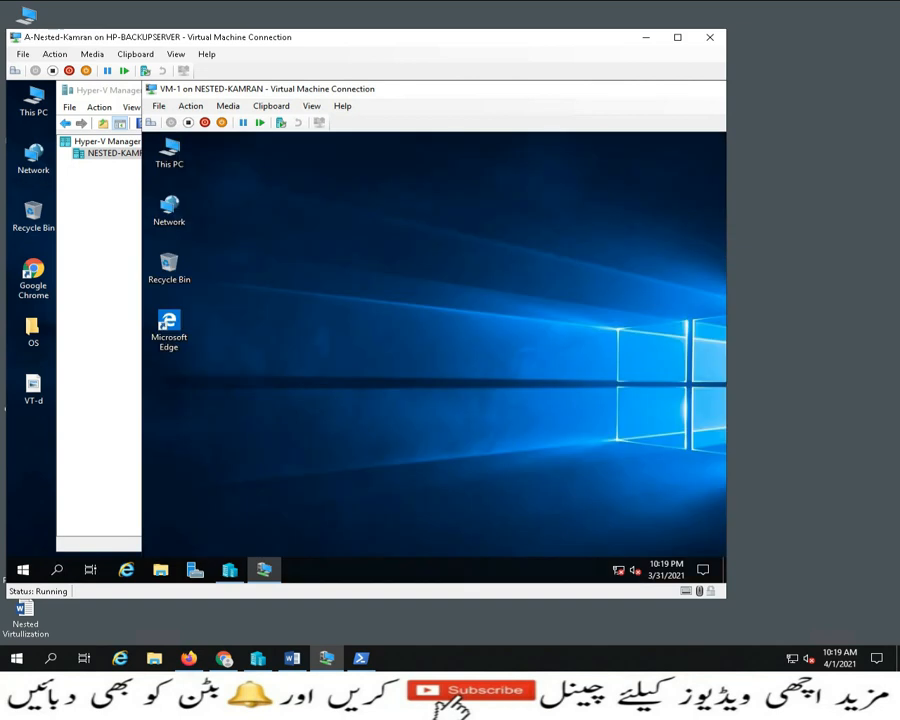
Step: Shift the VM-1 connection window sideways to view it alongside Hyper-V Manager on the nested server
drag(243, 92, 399, 96)
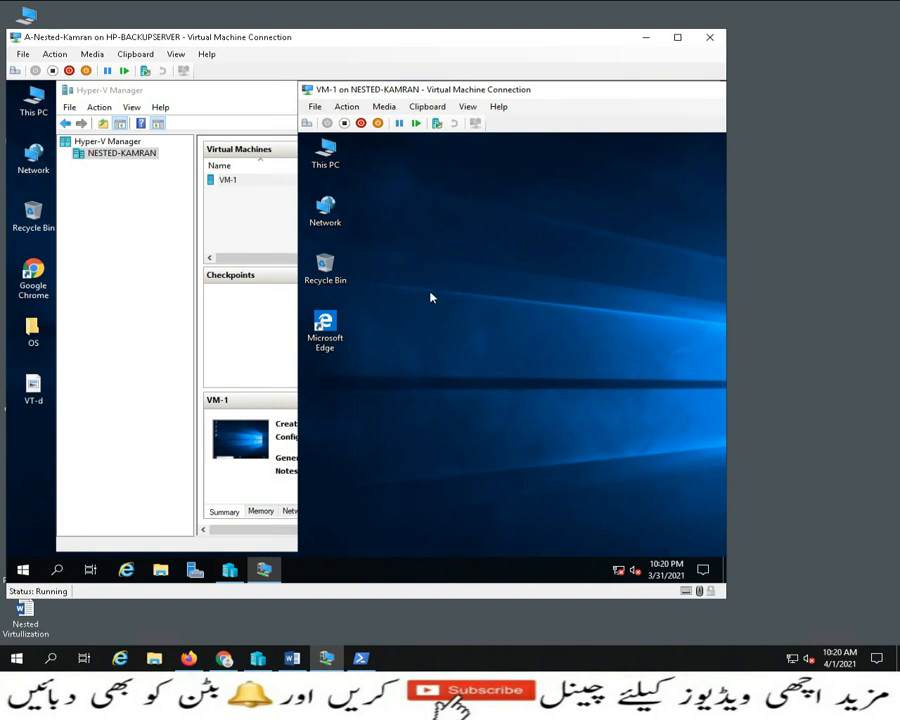
drag(538, 93, 436, 97)
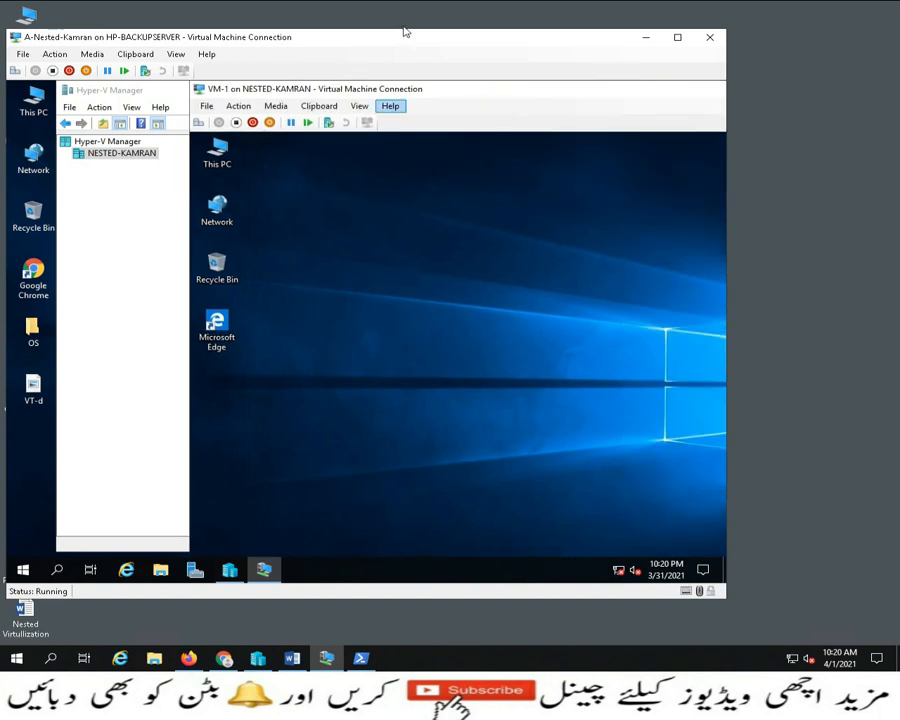
mouse_move(303, 4)
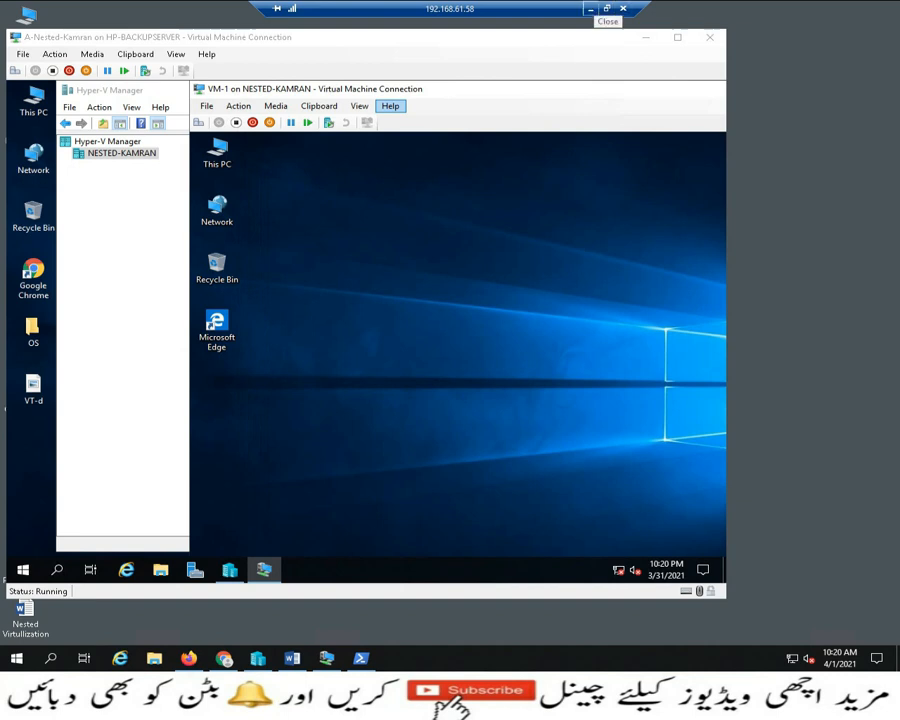